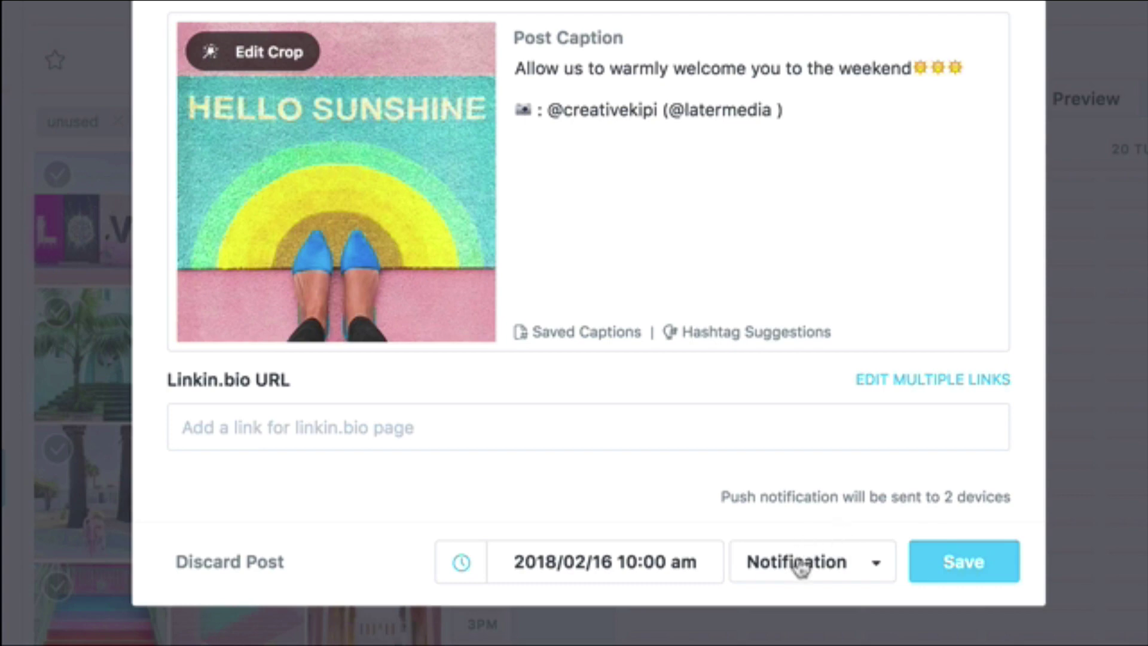
# Authorize via Facebook, then save the Friday 11:00 HELLO SUNSHINE post with Auto Publish.
pyautogui.click(876, 565)
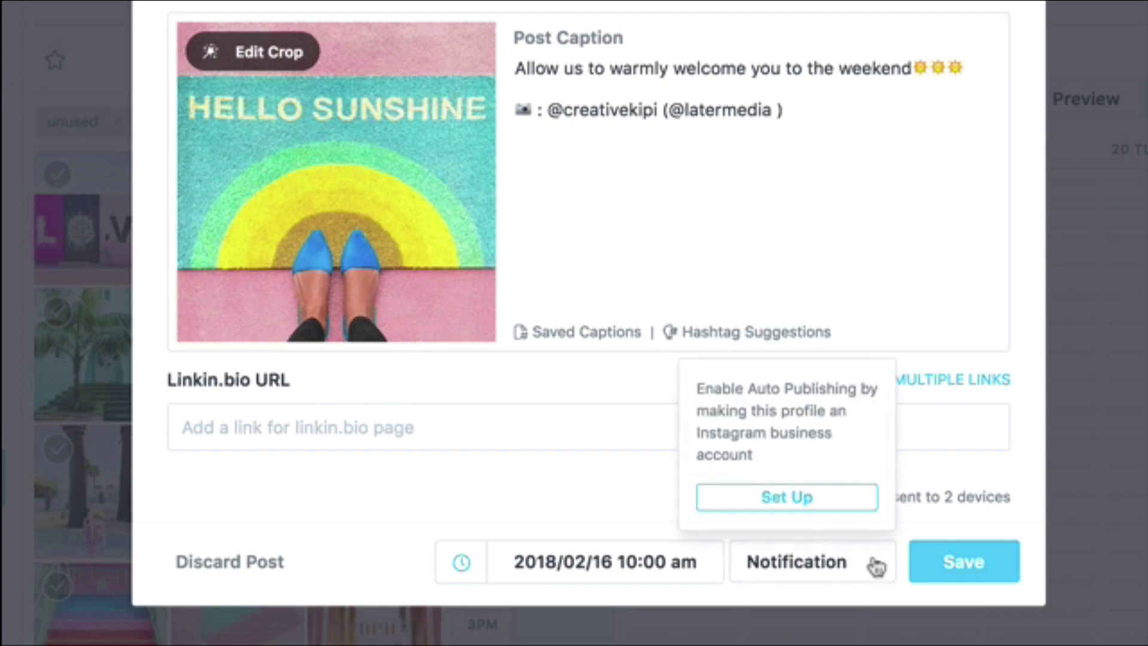
pyautogui.click(788, 497)
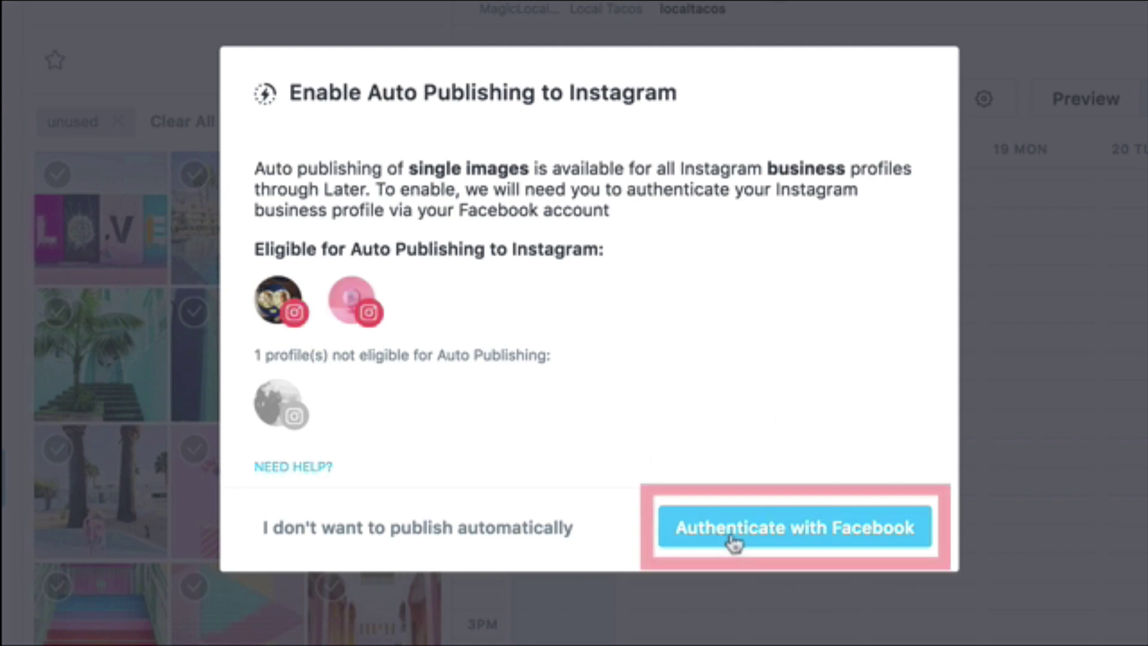
pyautogui.click(761, 534)
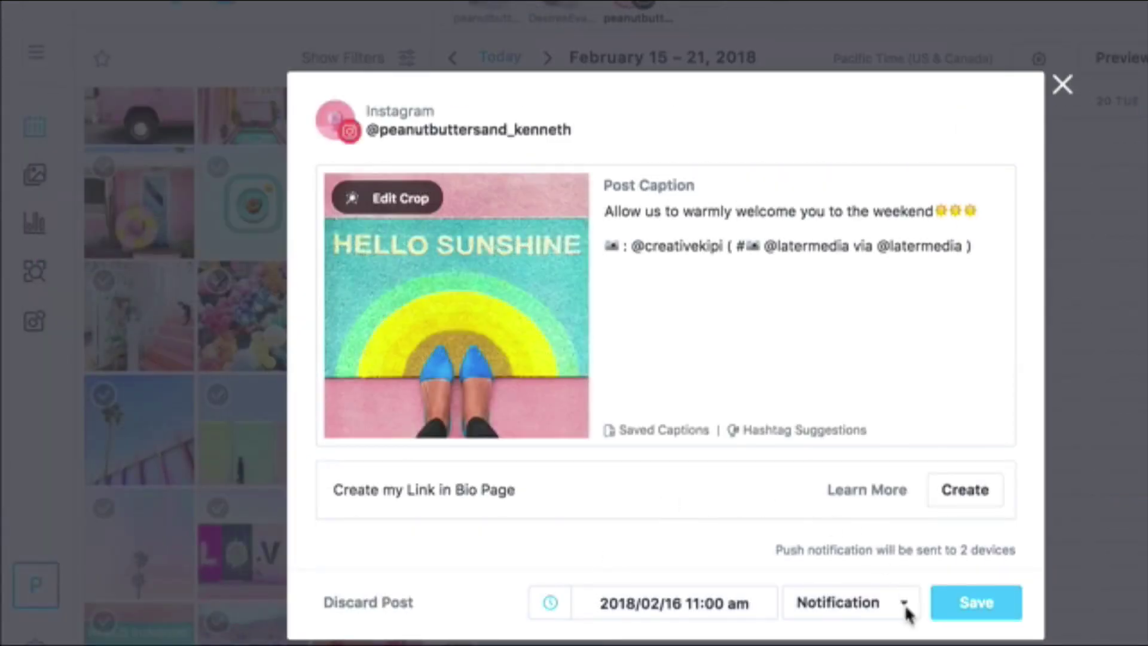
pyautogui.click(853, 602)
pyautogui.click(826, 546)
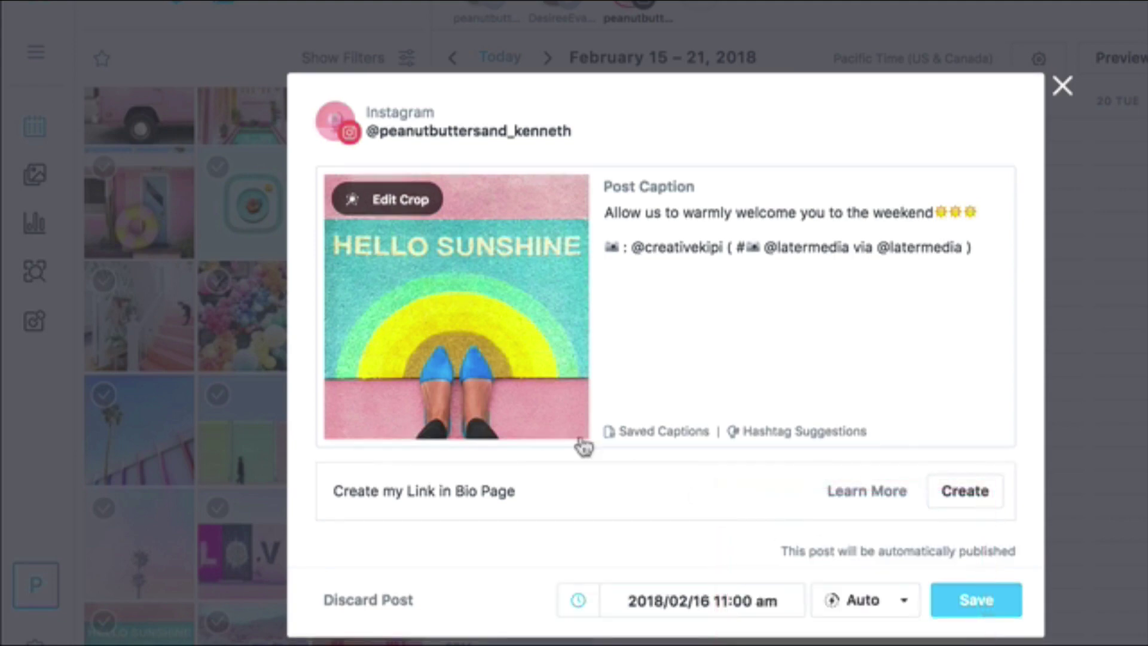
pyautogui.click(976, 600)
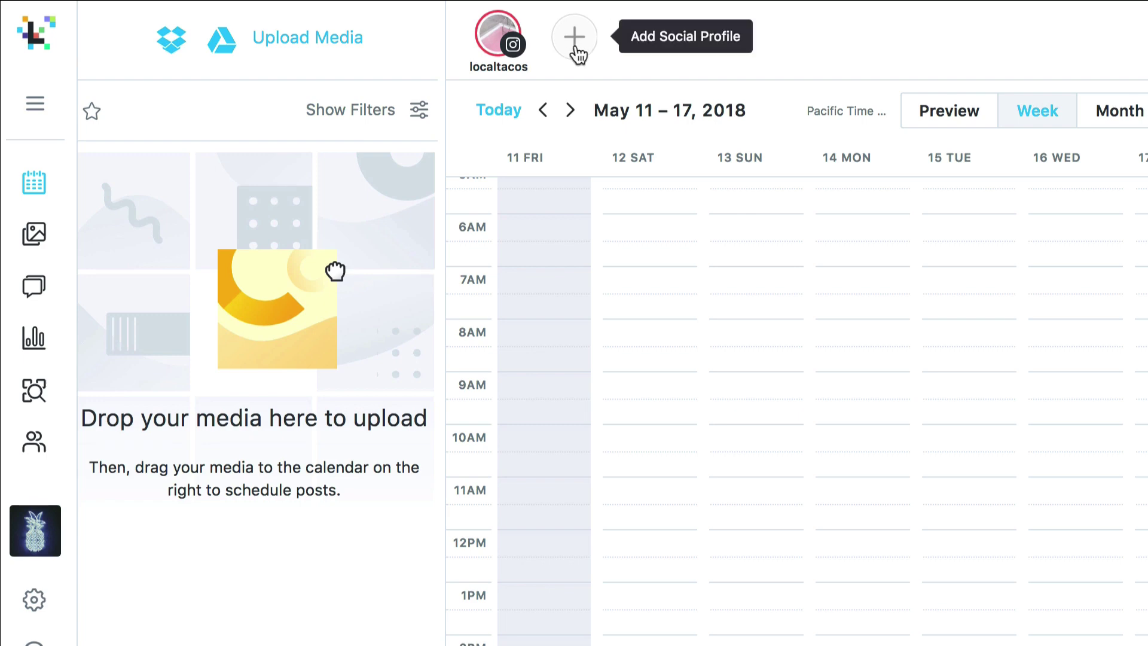
# Connect a Pinterest profile and authorize a Twitter account in Later.
pyautogui.click(575, 40)
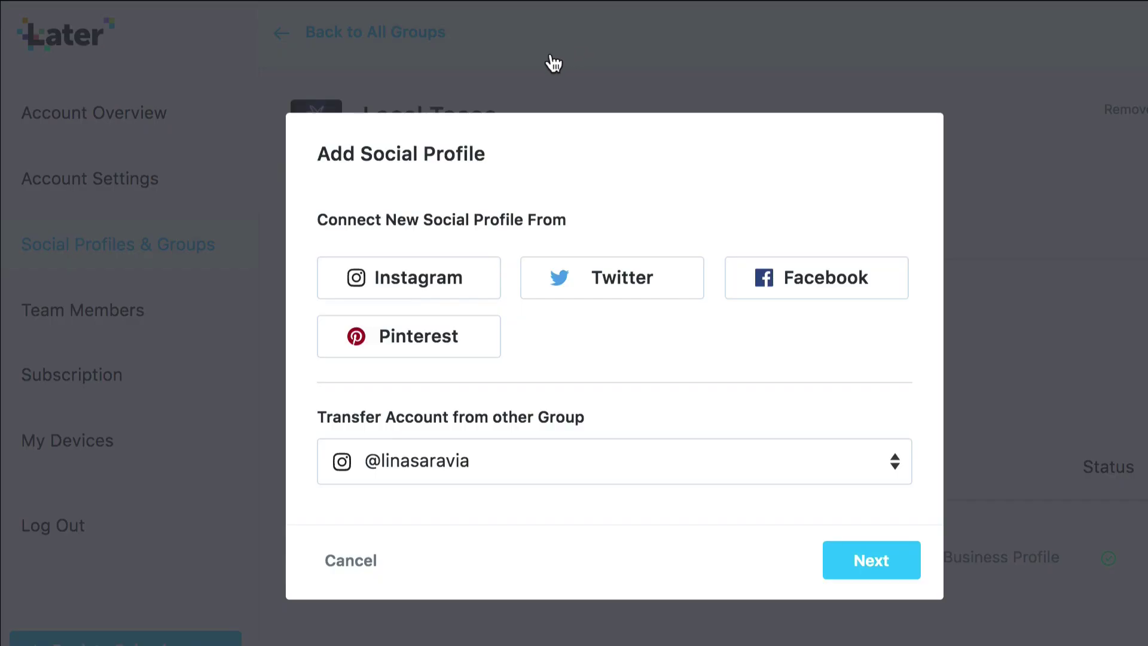
pyautogui.click(459, 341)
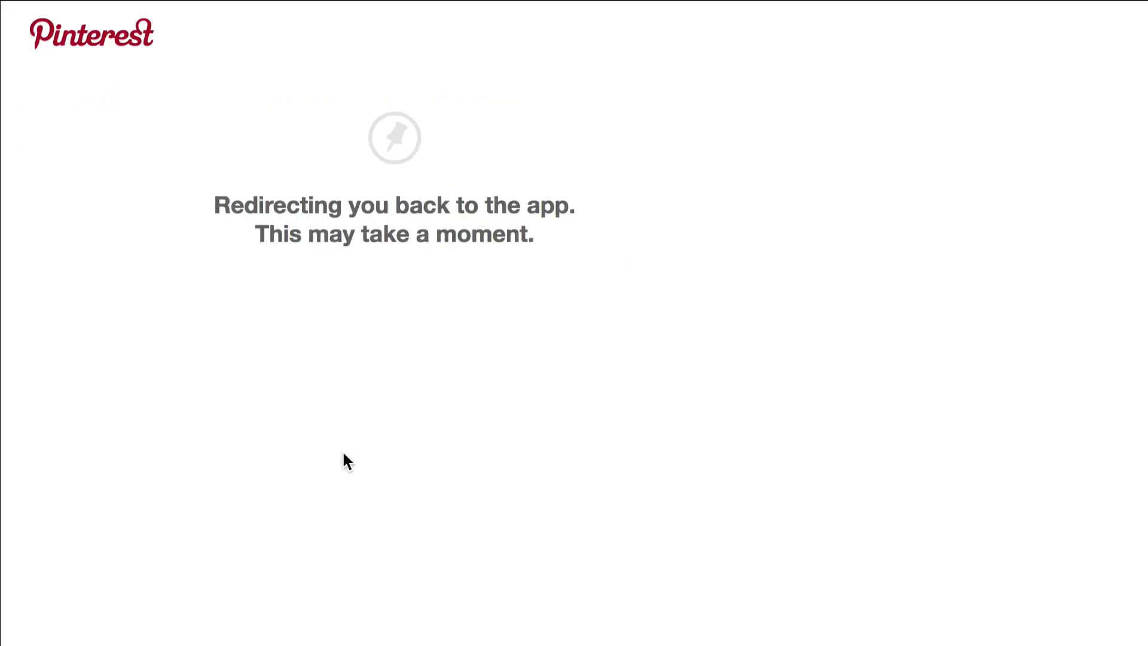
pyautogui.click(667, 38)
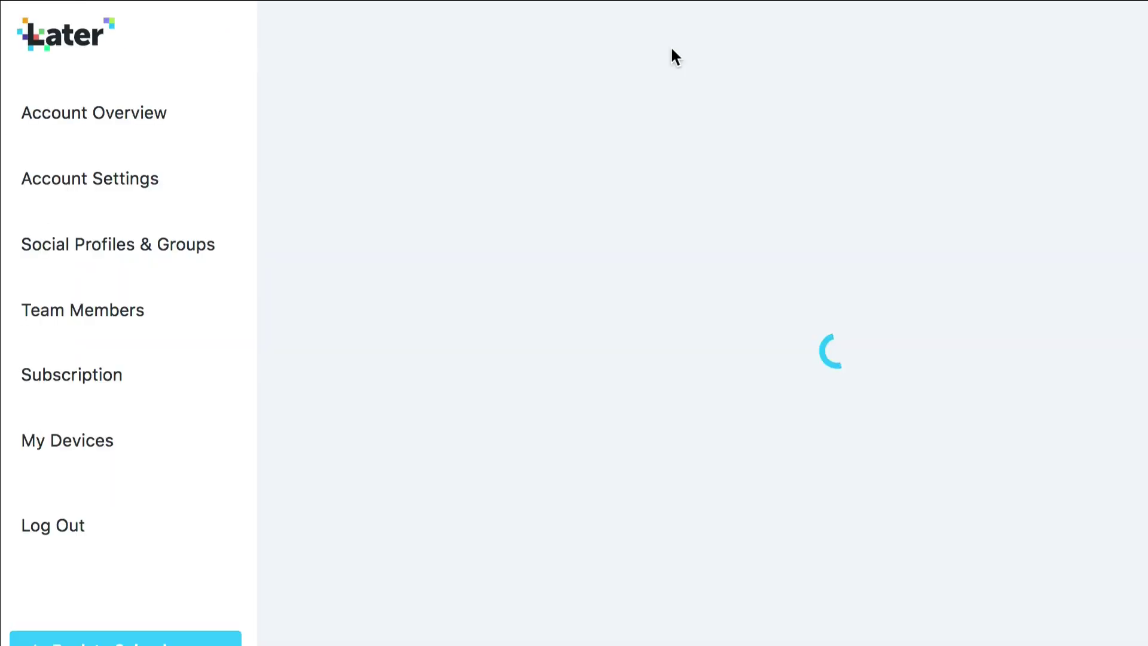
pyautogui.click(617, 280)
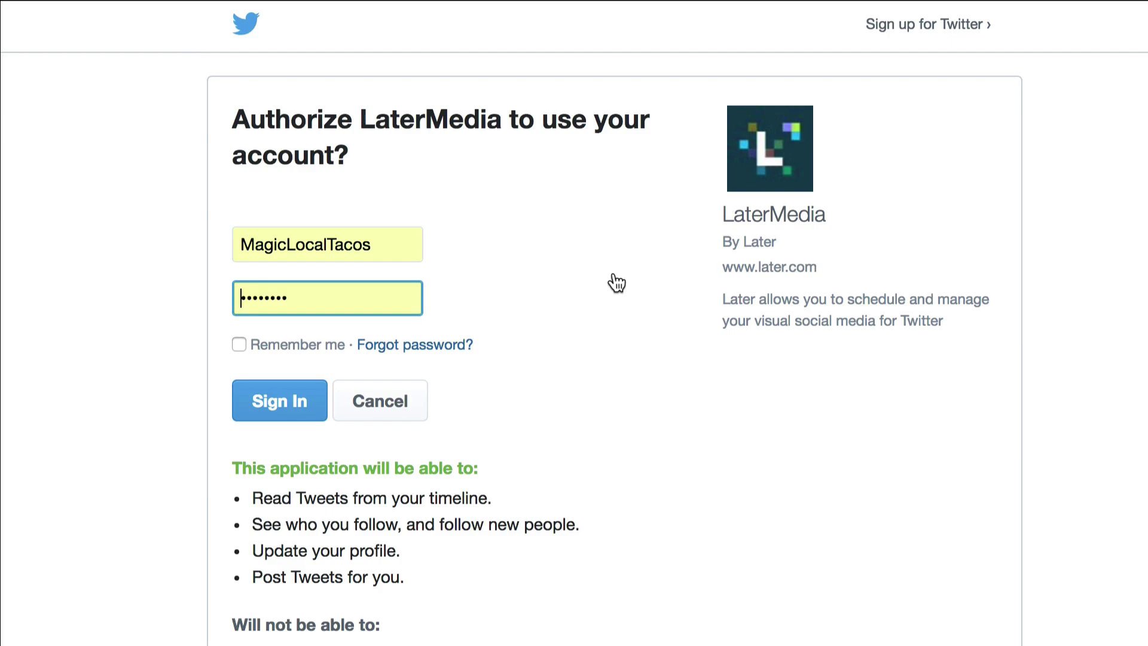
pyautogui.click(279, 402)
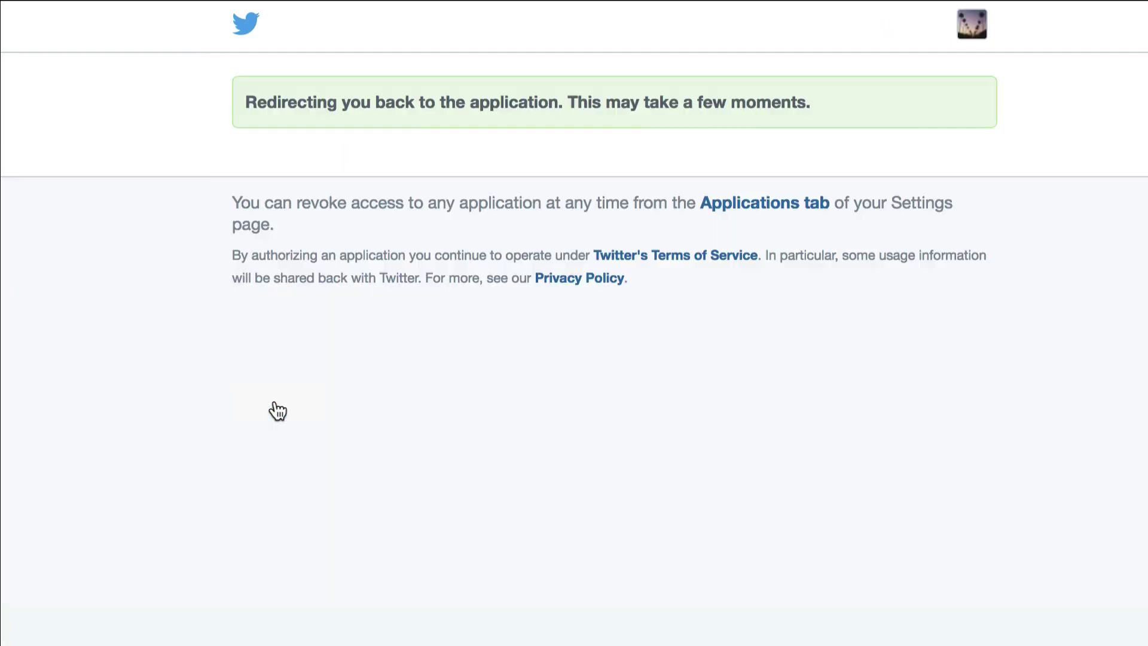
# Connect the Local Tacos Facebook page.
pyautogui.click(750, 40)
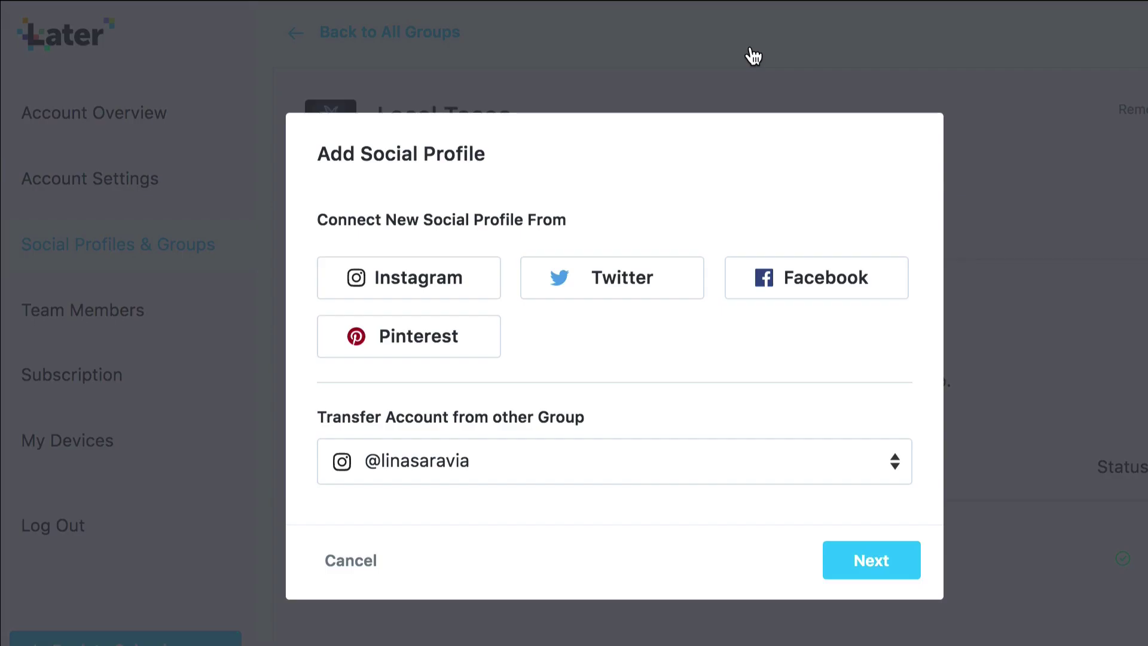
pyautogui.click(854, 269)
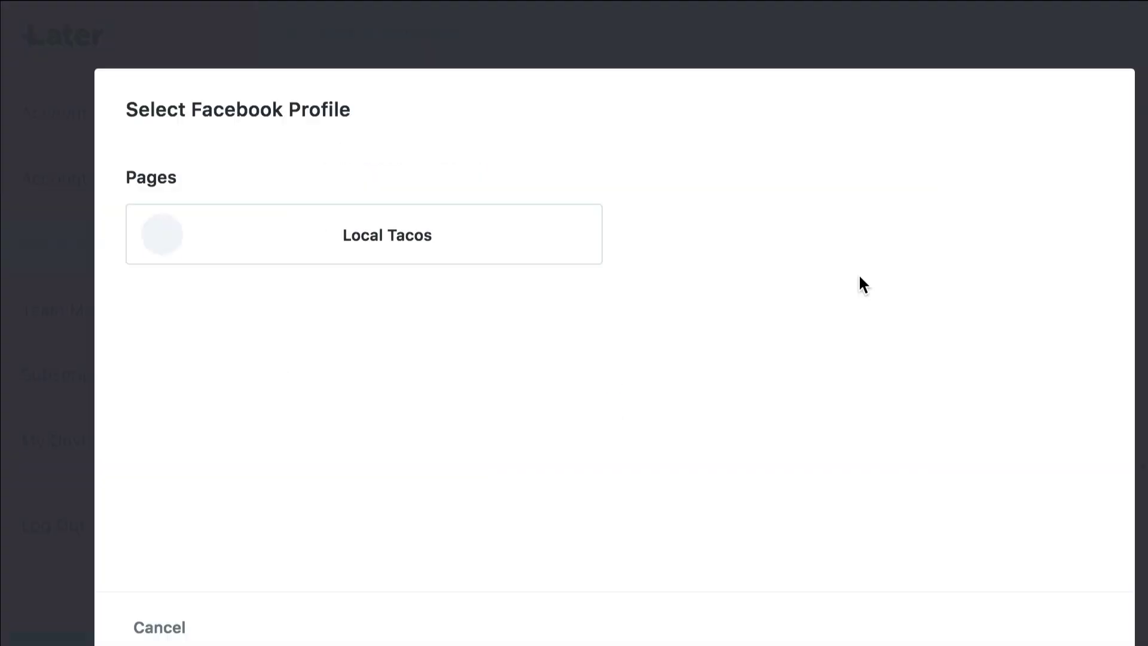
pyautogui.click(431, 236)
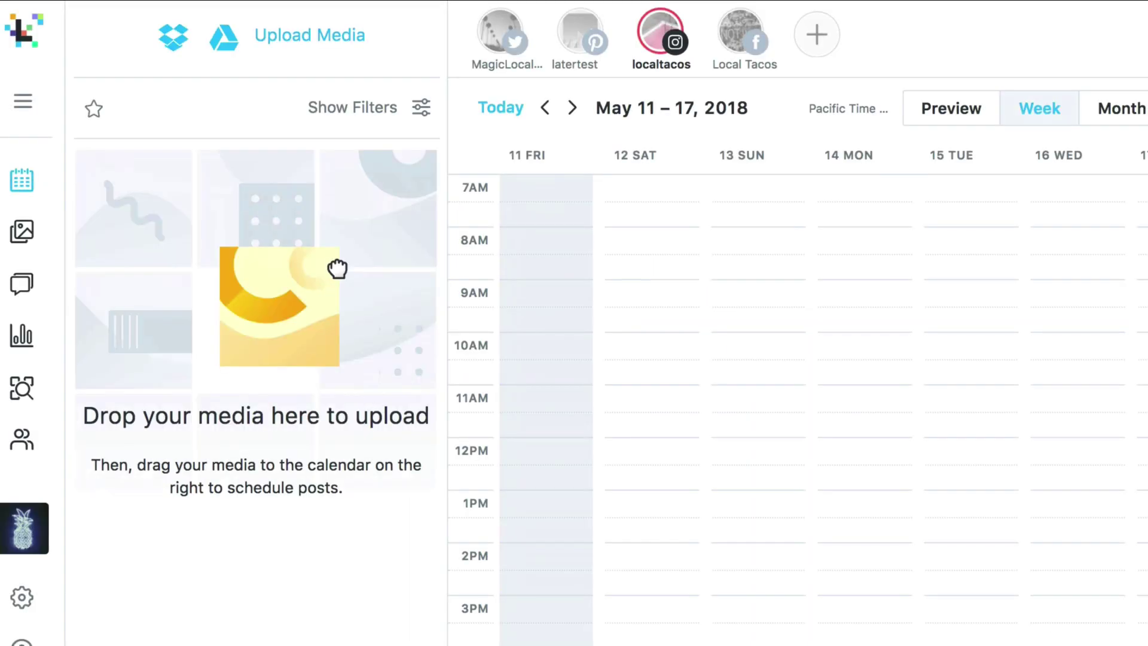
# Upload the eighteen colourful images from Finder into Later's media library.
pyautogui.moveTo(337, 268); pyautogui.dragTo(511, 496)
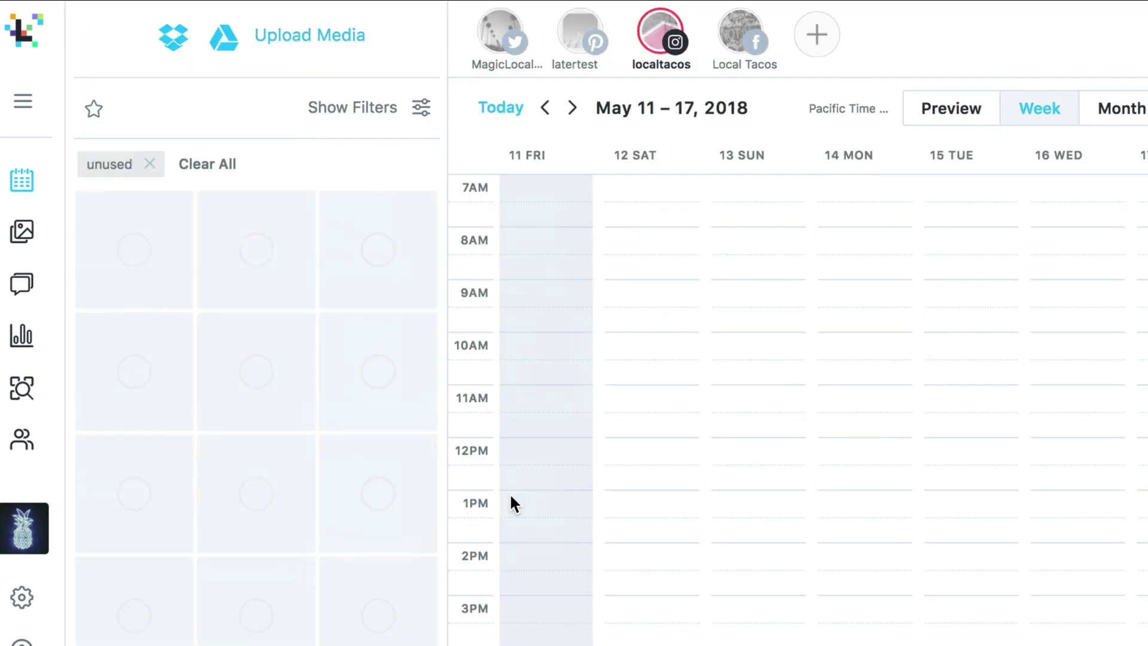
pyautogui.scroll(-5, 303, 256)
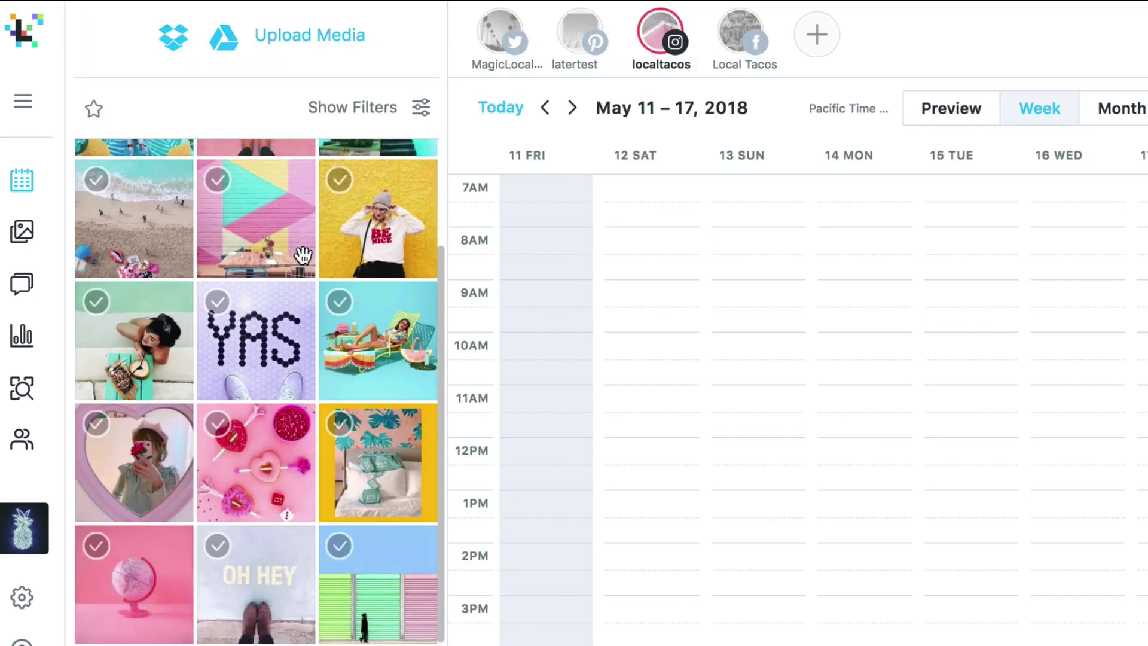
pyautogui.scroll(5, 304, 255)
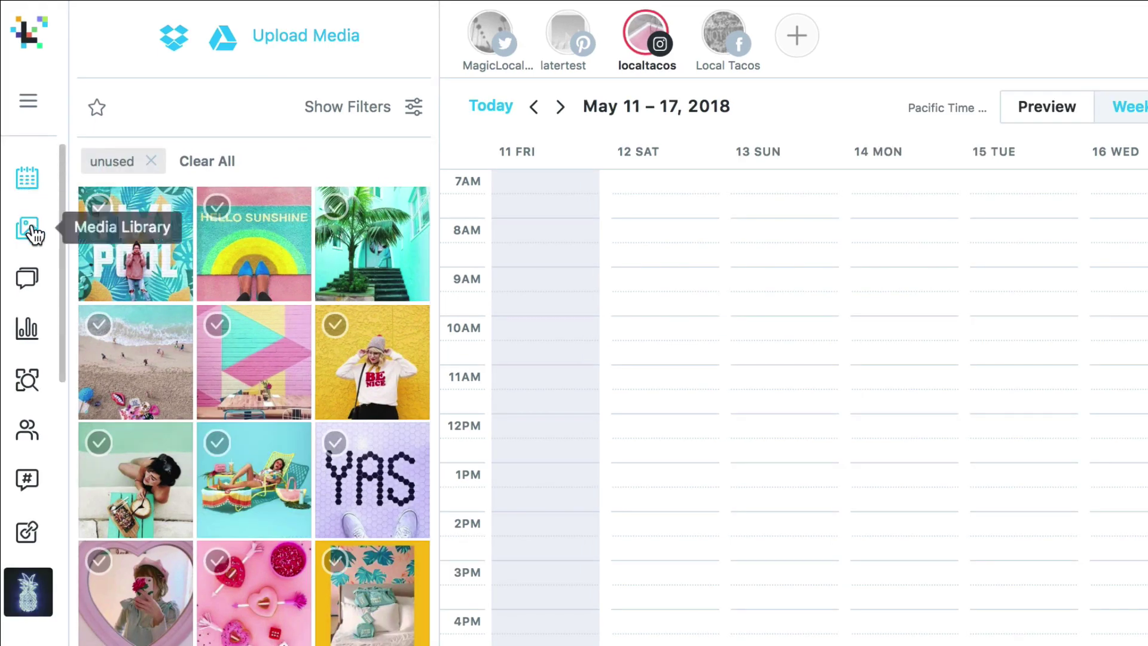
# Search the #yourplacemyface hashtag on the Search & Repost page.
pyautogui.click(27, 383)
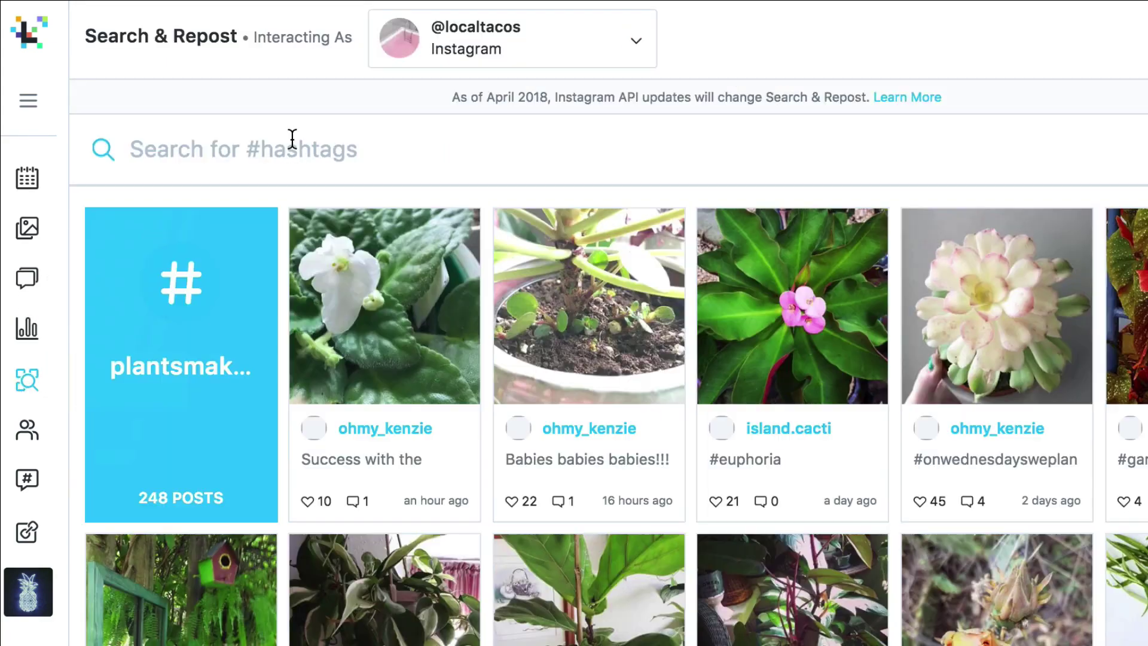
pyautogui.click(291, 148)
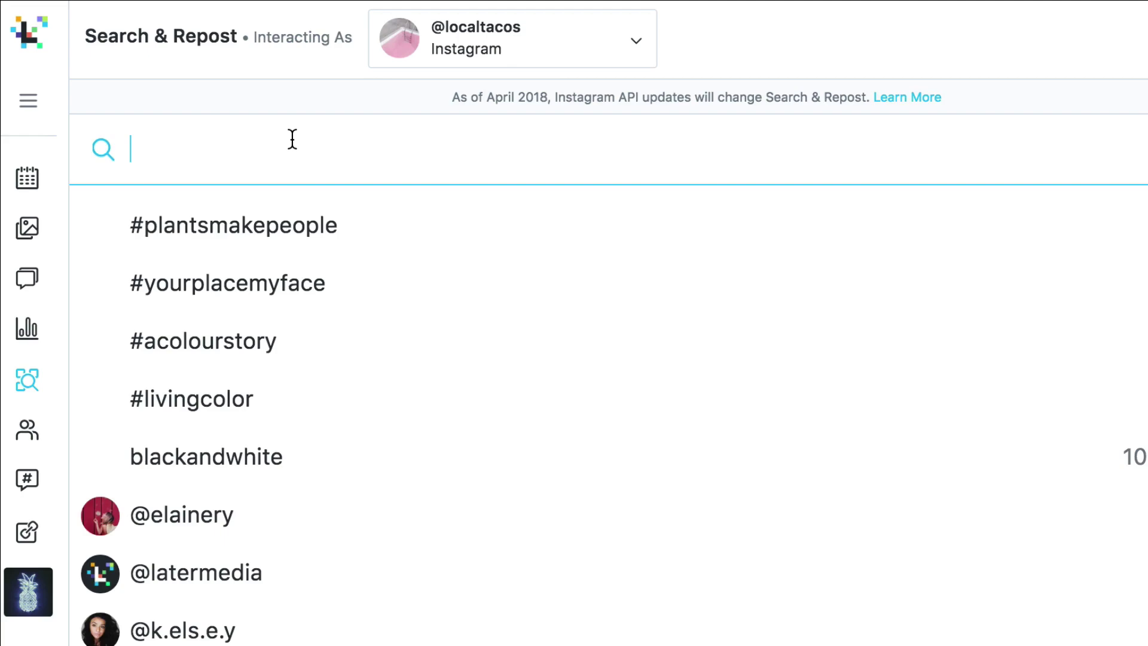
pyautogui.press('Down')
pyautogui.press('Down')
pyautogui.press('Return')
pyautogui.press('Return')
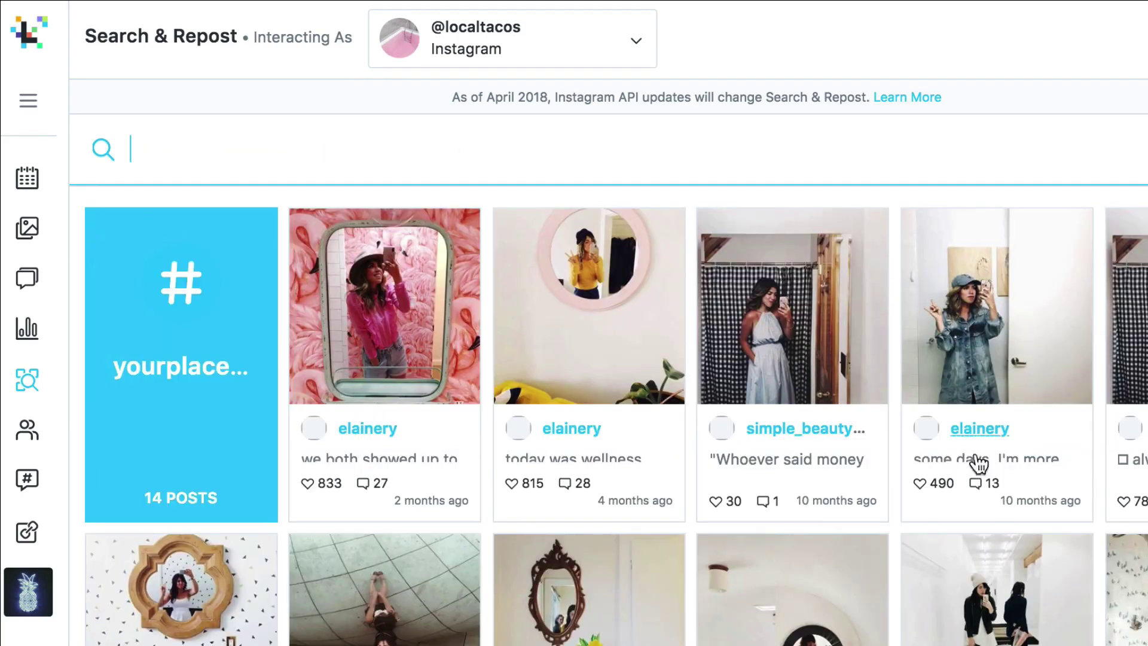
# Add the flamingo and pink round mirror selfie posts to the library, then return to the calendar.
pyautogui.click(421, 327)
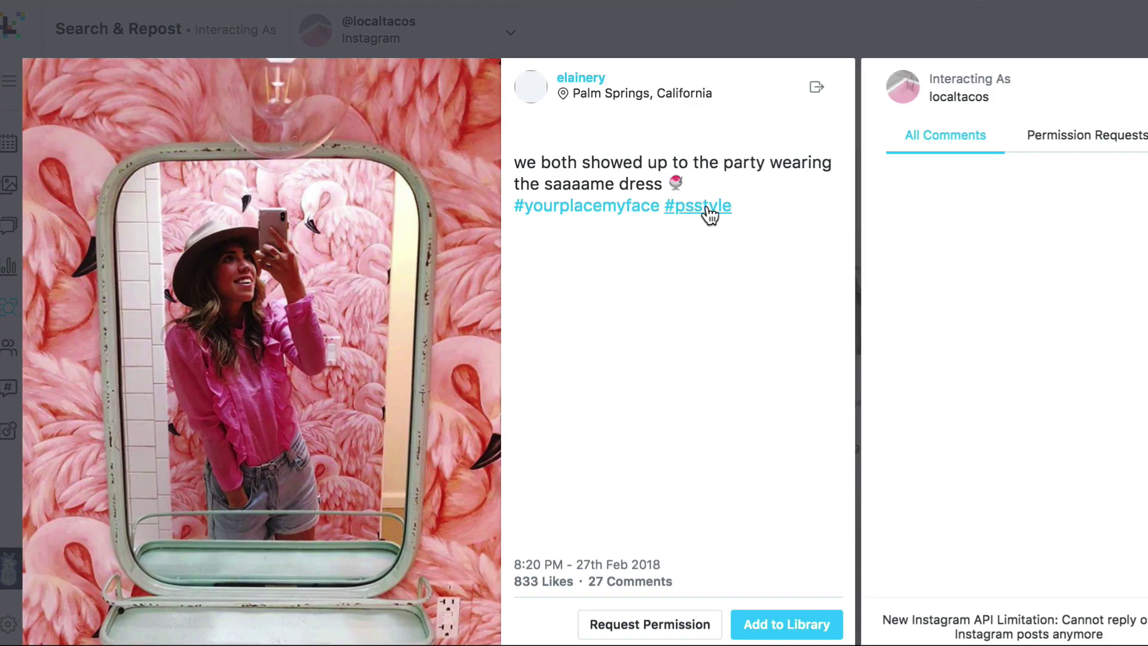
pyautogui.click(765, 625)
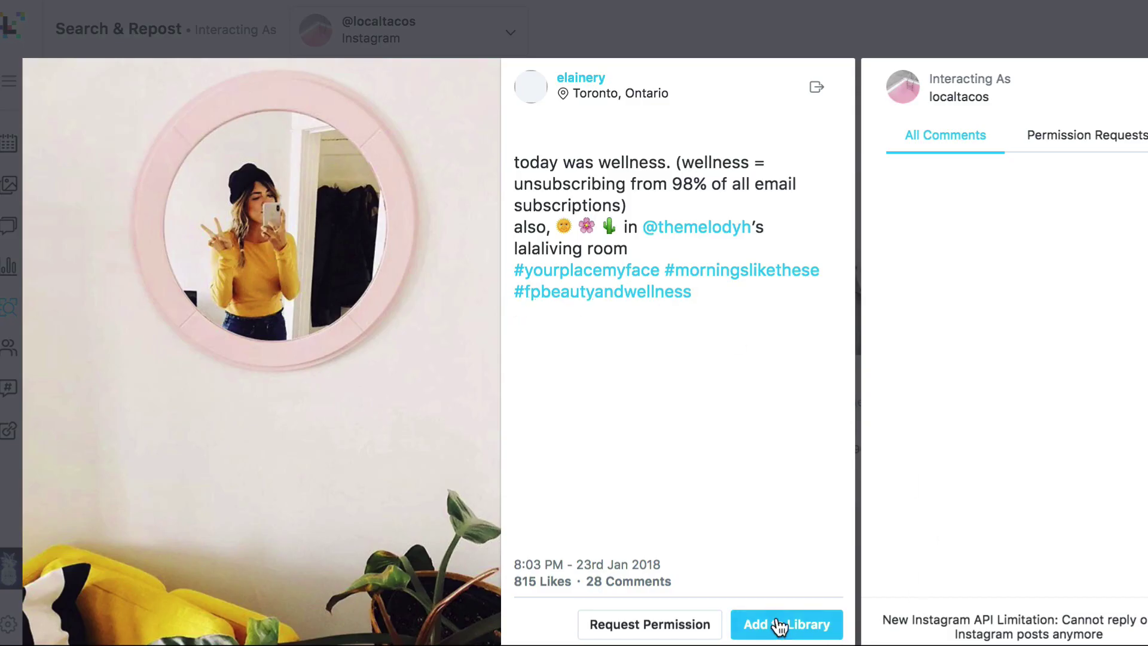
pyautogui.click(779, 625)
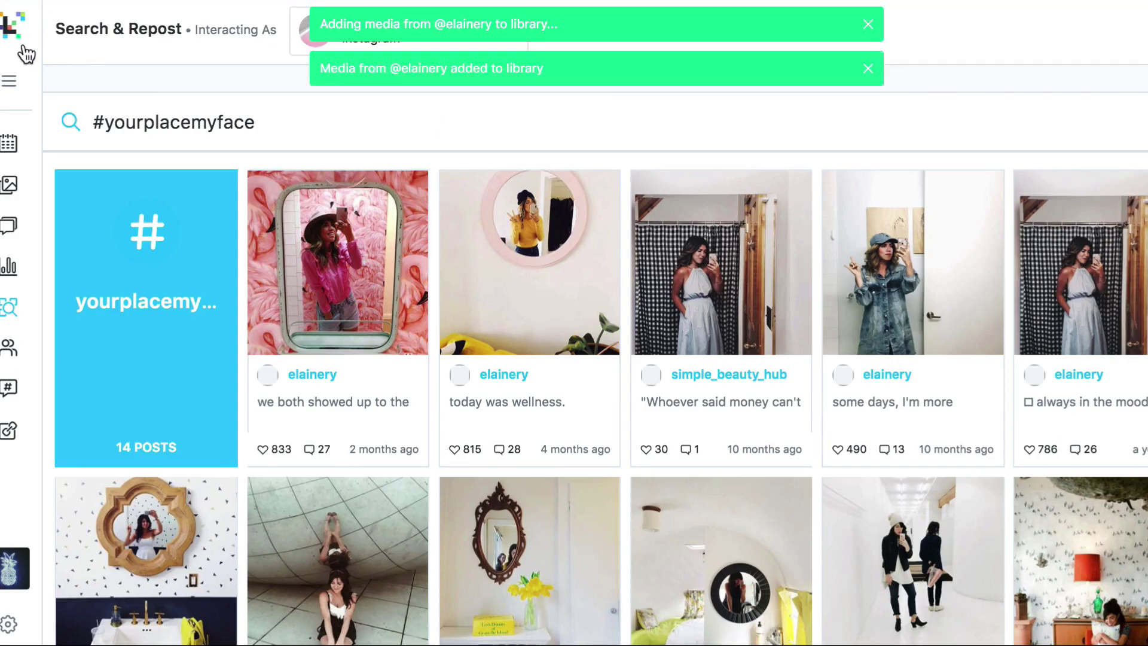
pyautogui.click(8, 142)
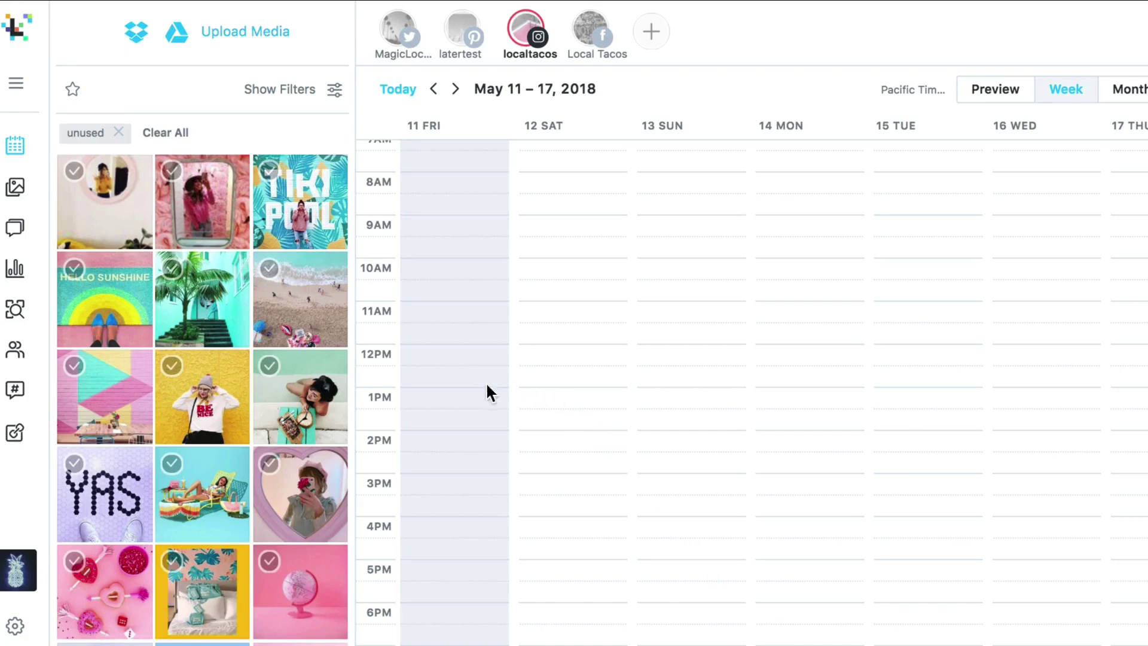
# Add posting slots on Friday, Saturday, Sunday, Monday and Wednesday around 1:10–1:25.
pyautogui.click(464, 402)
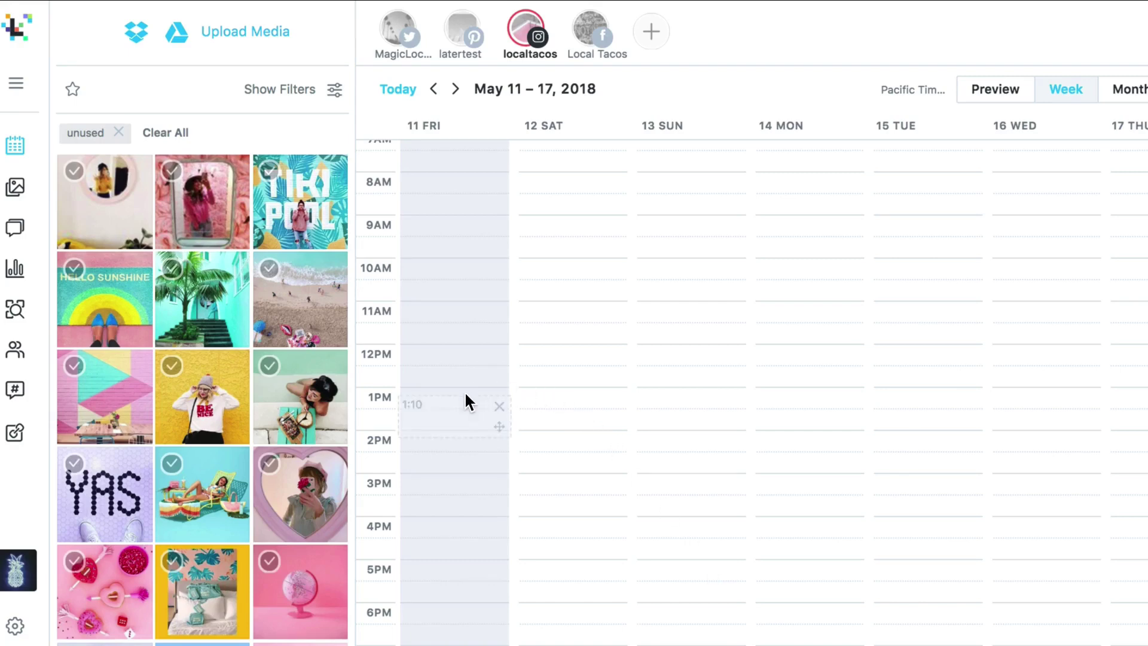
pyautogui.click(547, 408)
pyautogui.click(651, 408)
pyautogui.click(818, 404)
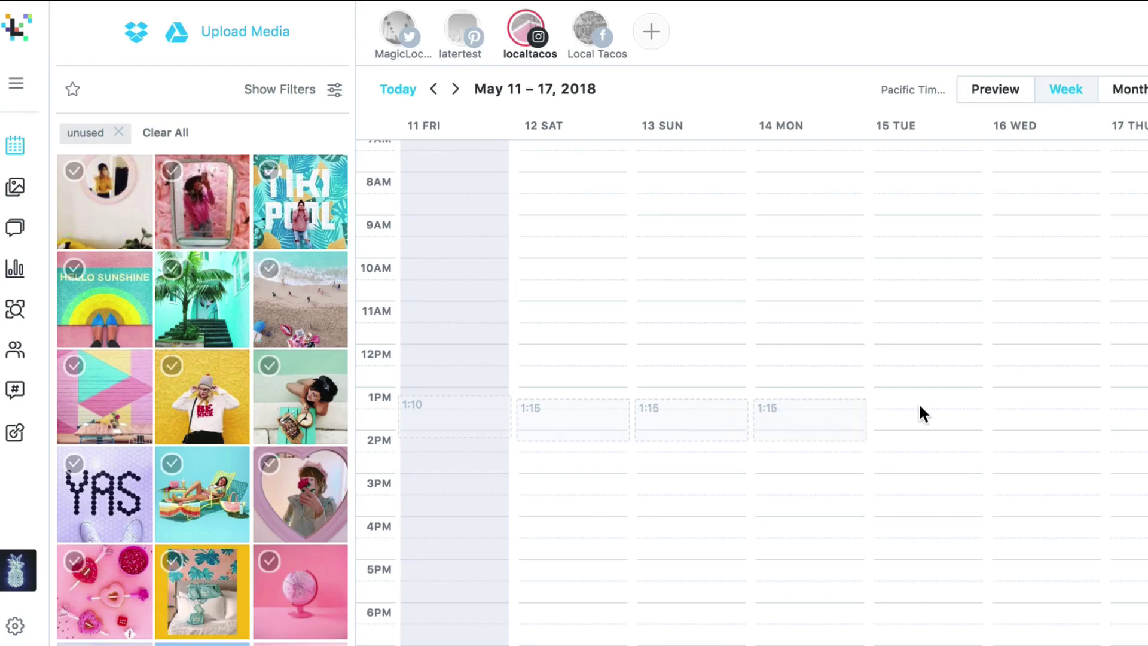
pyautogui.click(1021, 413)
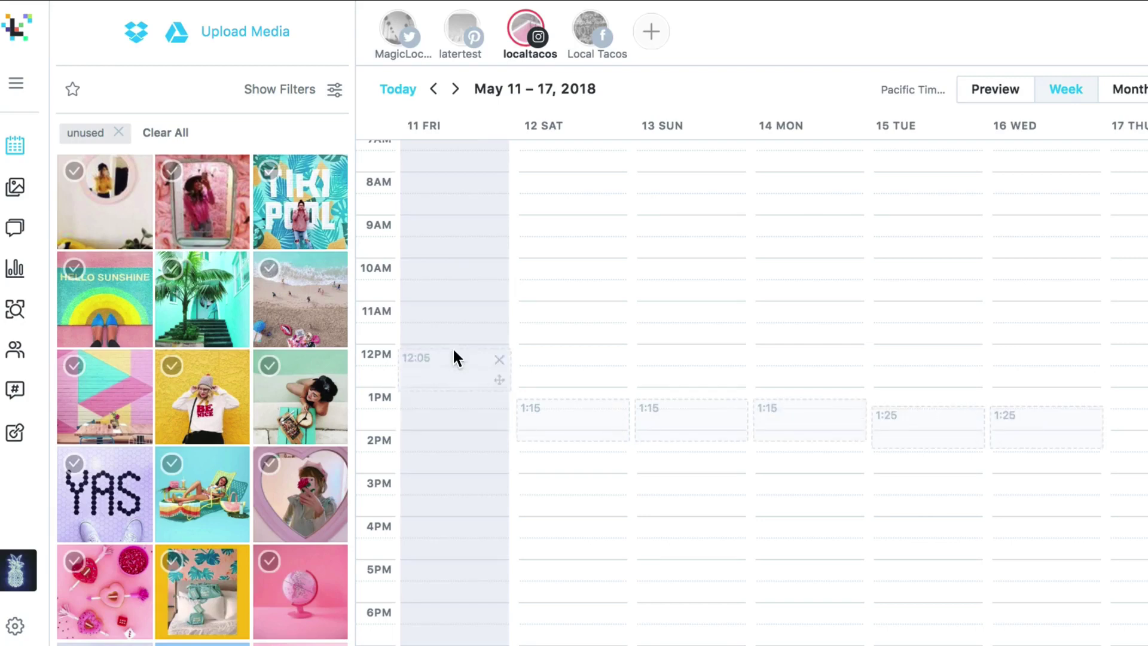
# Move slots to Fri 9:05, Sat 5:10, Sun 4:00, Mon 12:00, Tue 4:00, Wed 5:30.
pyautogui.click(447, 225)
pyautogui.moveTo(576, 432); pyautogui.dragTo(577, 596)
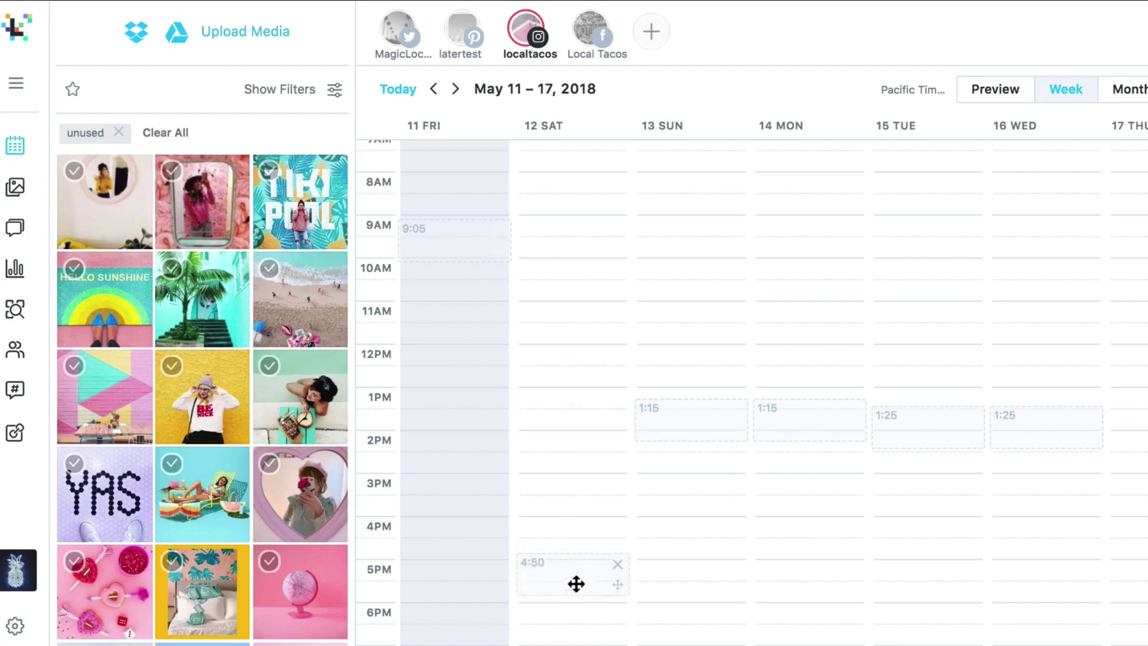
pyautogui.moveTo(693, 429); pyautogui.dragTo(693, 547)
pyautogui.moveTo(808, 420); pyautogui.dragTo(812, 347)
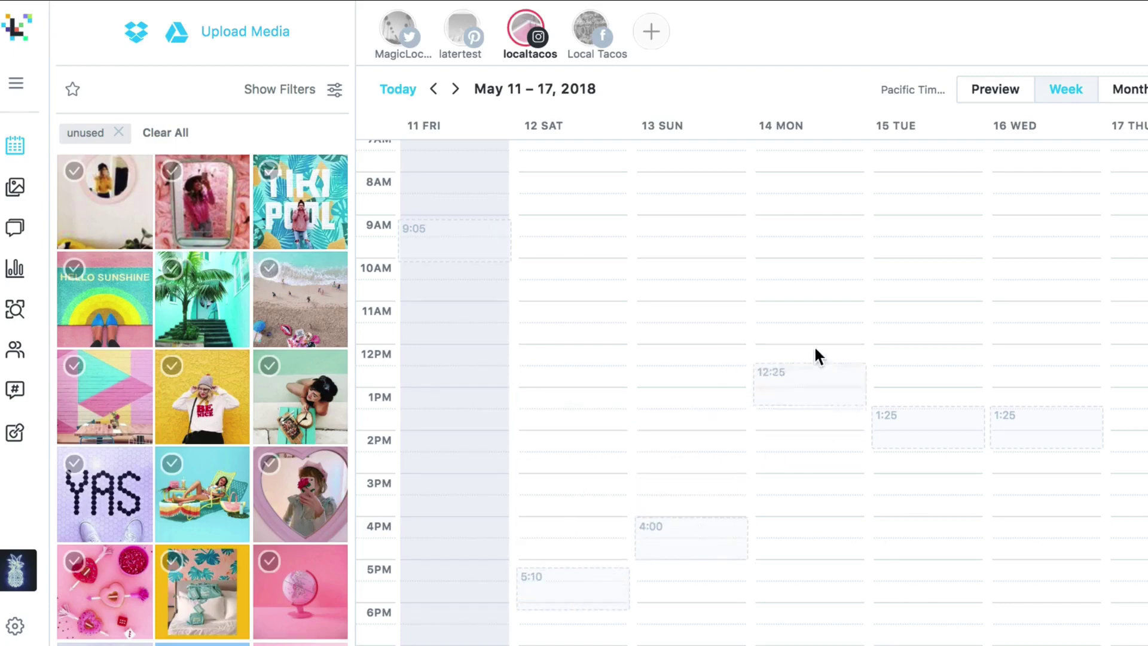
pyautogui.moveTo(915, 422); pyautogui.dragTo(905, 539)
pyautogui.moveTo(1039, 414); pyautogui.dragTo(1057, 586)
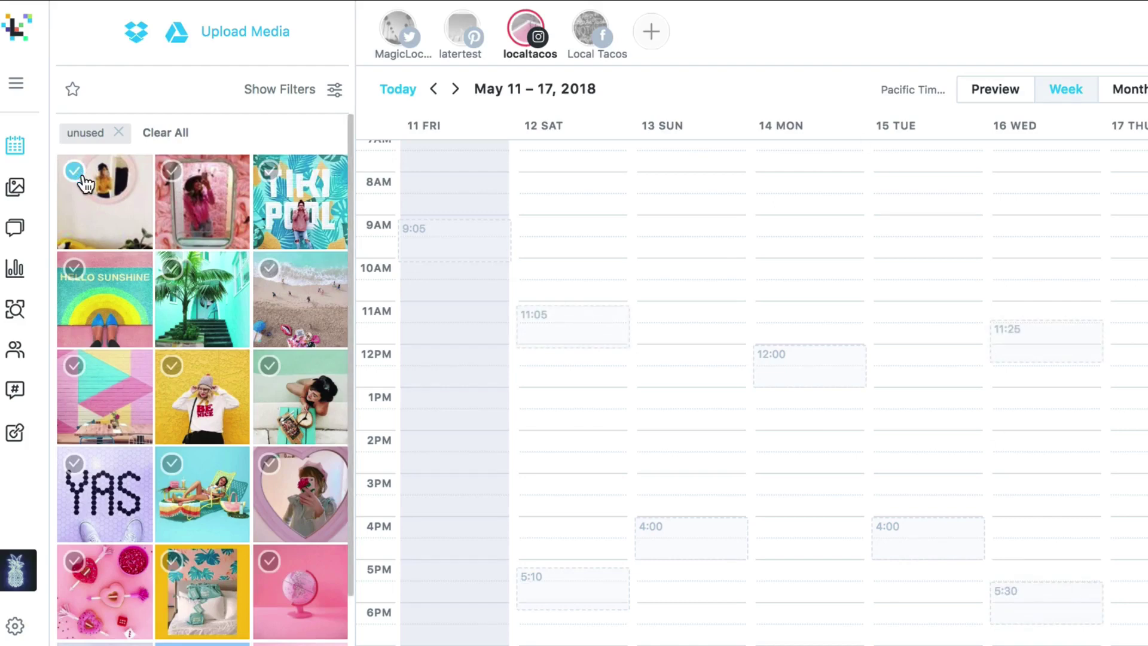
# Quick-schedule eight library photos, from the mirror selfies to the yellow wall portrait, into open slots.
pyautogui.click(76, 173)
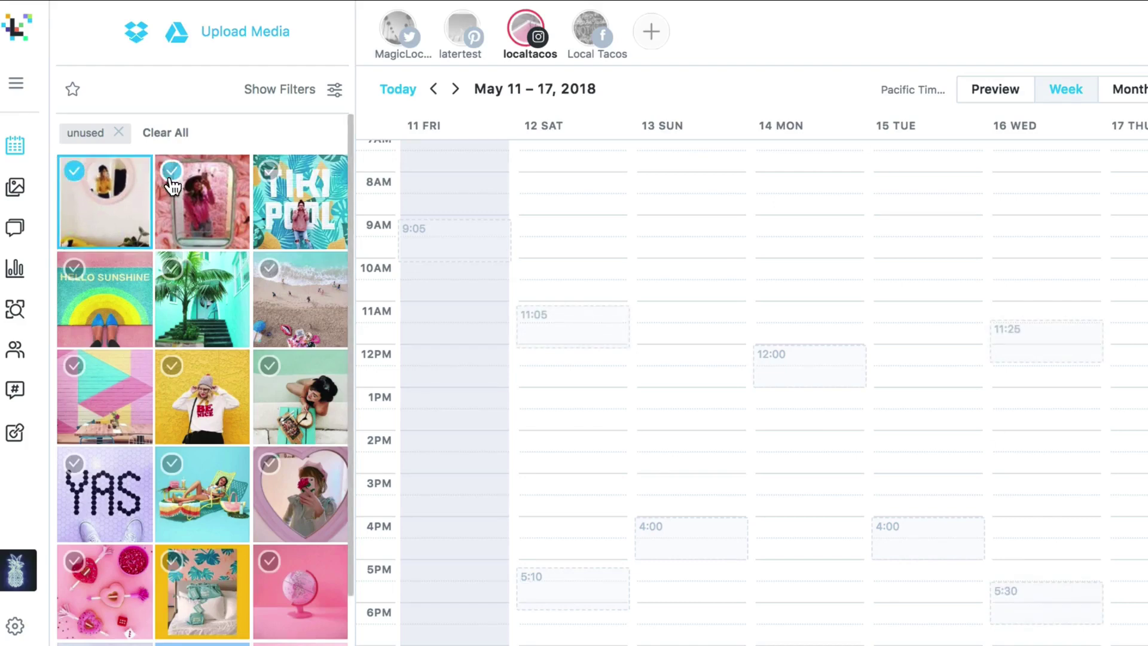
pyautogui.click(173, 172)
pyautogui.click(269, 172)
pyautogui.click(76, 269)
pyautogui.click(173, 269)
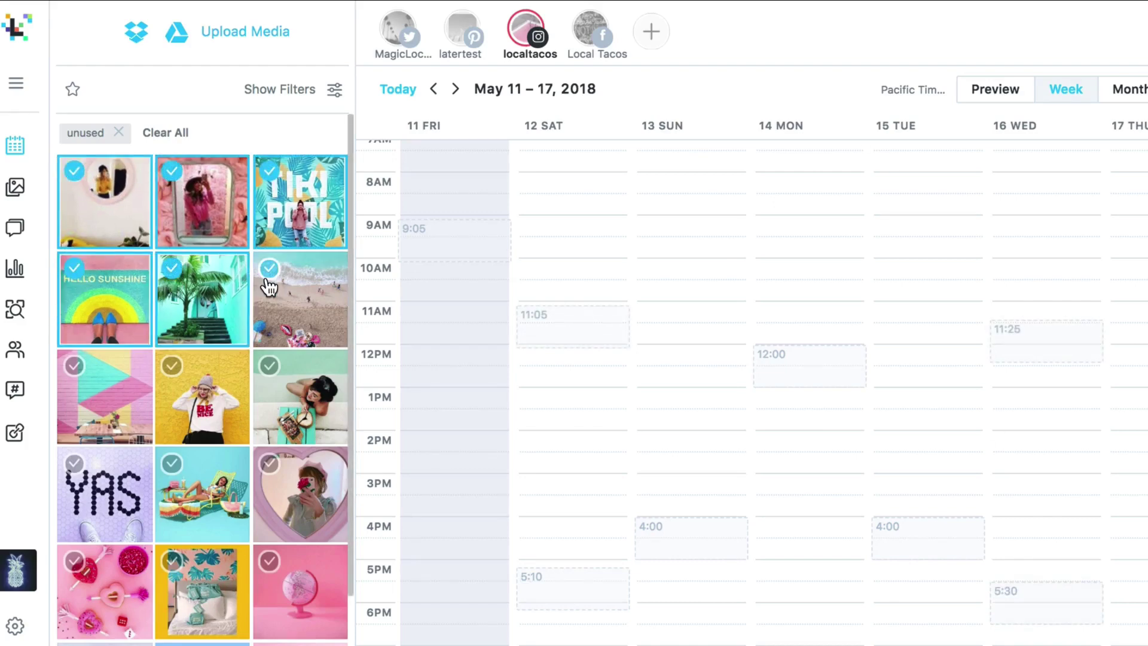
pyautogui.click(269, 272)
pyautogui.click(77, 366)
pyautogui.click(171, 368)
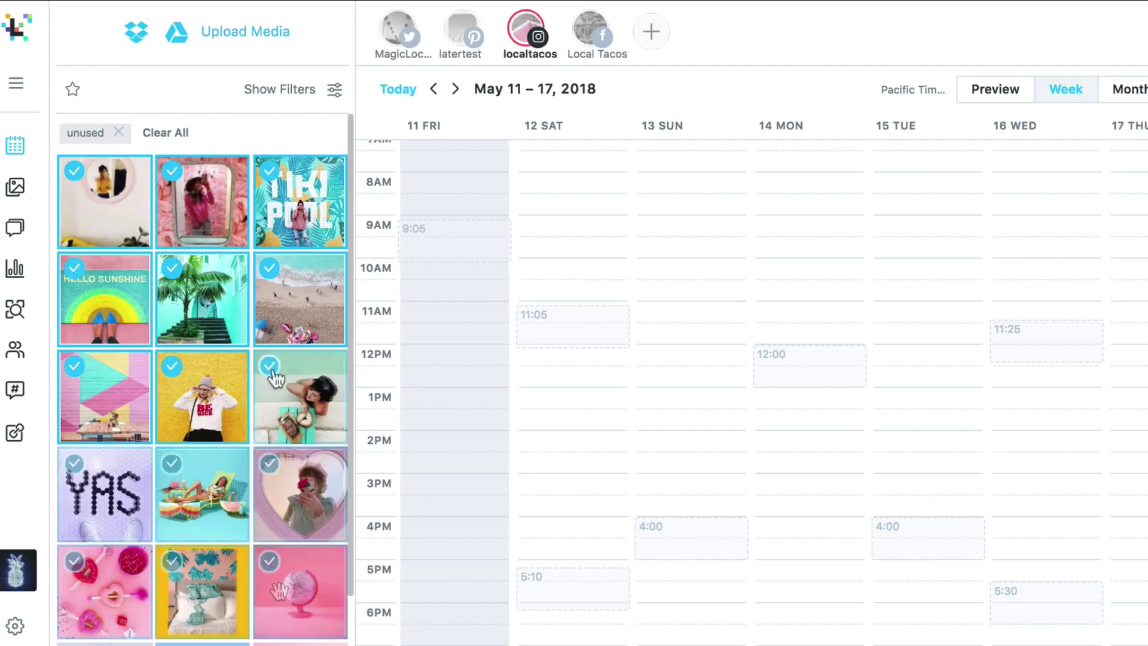
pyautogui.moveTo(171, 377); pyautogui.dragTo(703, 61)
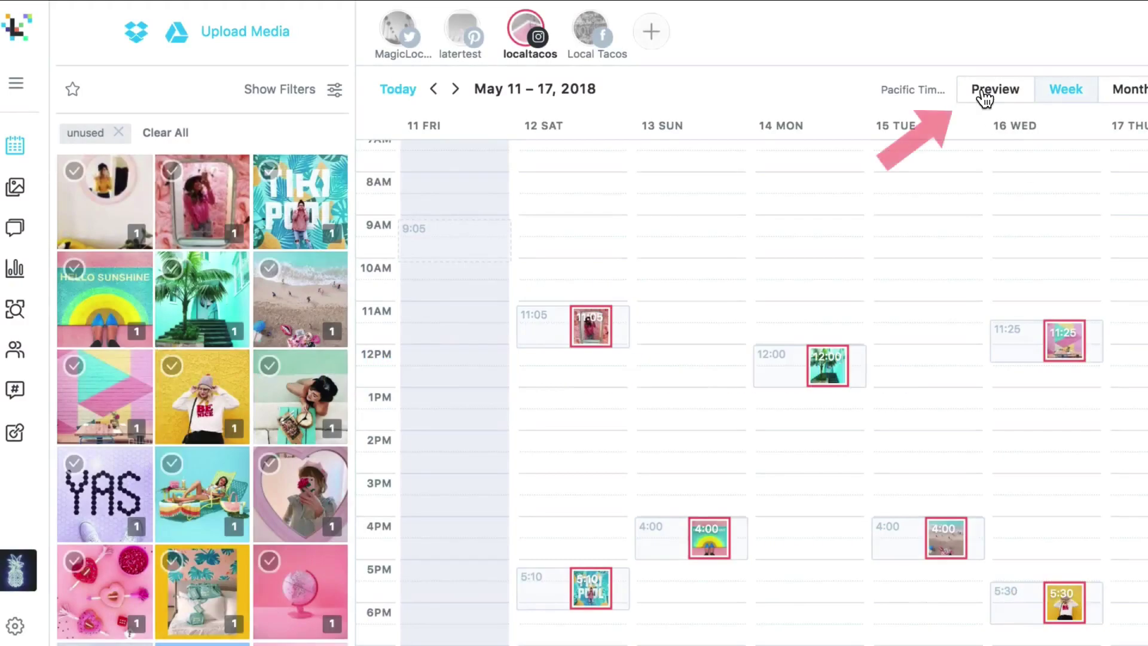
# Rearrange the globe, geometric, heart, lounger and YAS tiles in the feed preview and save.
pyautogui.click(985, 94)
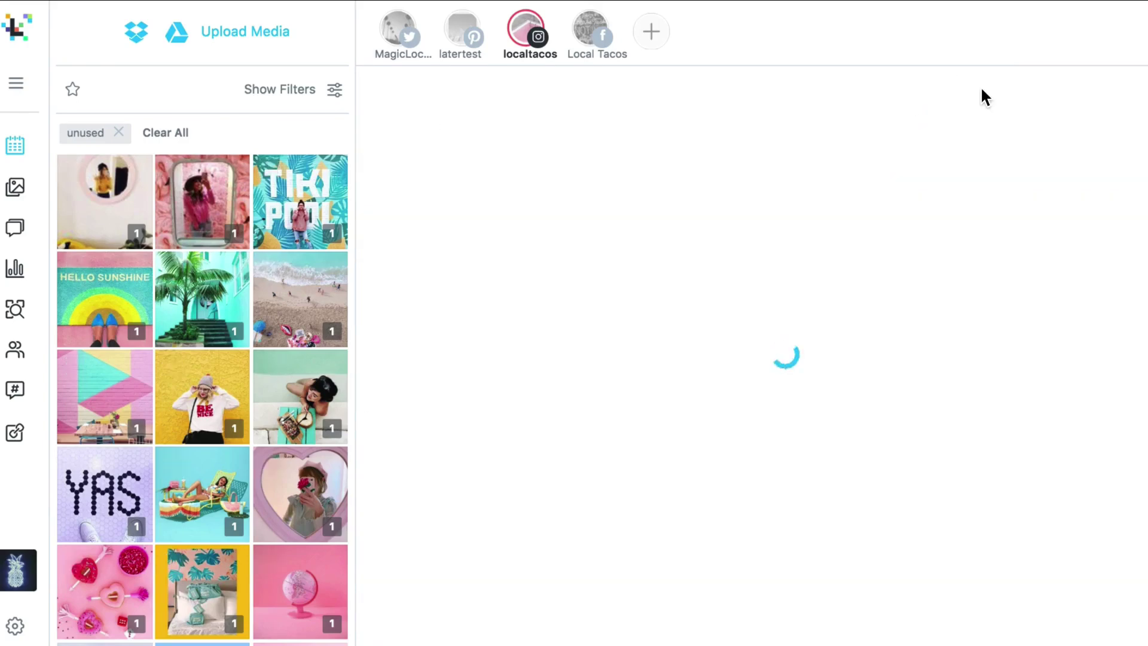
pyautogui.moveTo(557, 290)
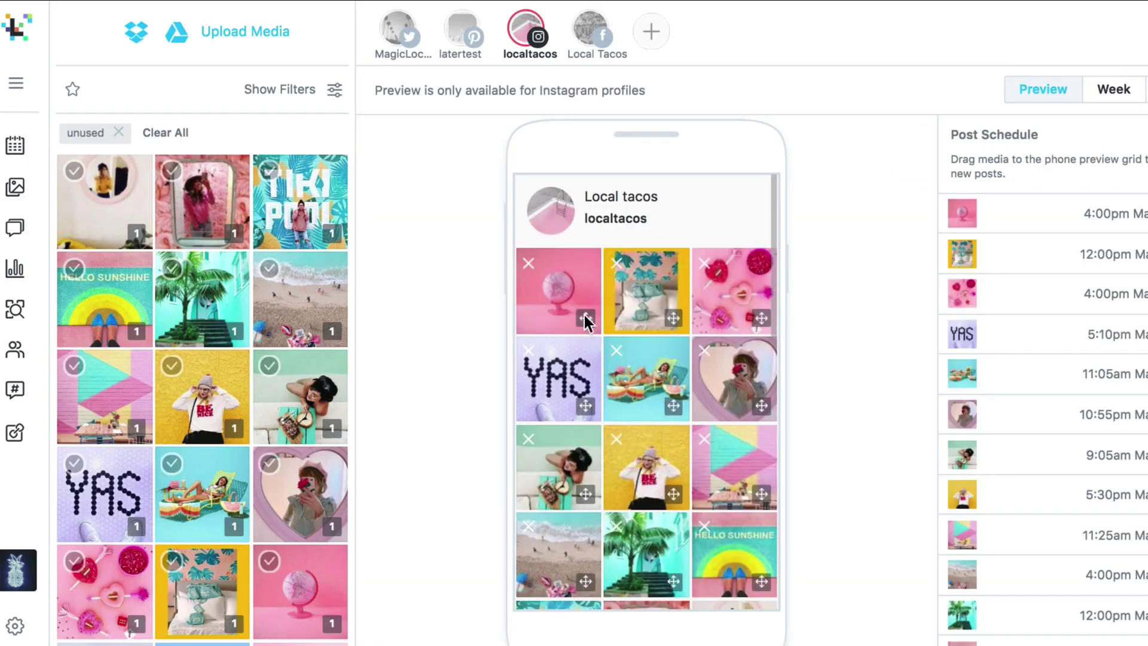
pyautogui.moveTo(549, 289); pyautogui.dragTo(646, 379)
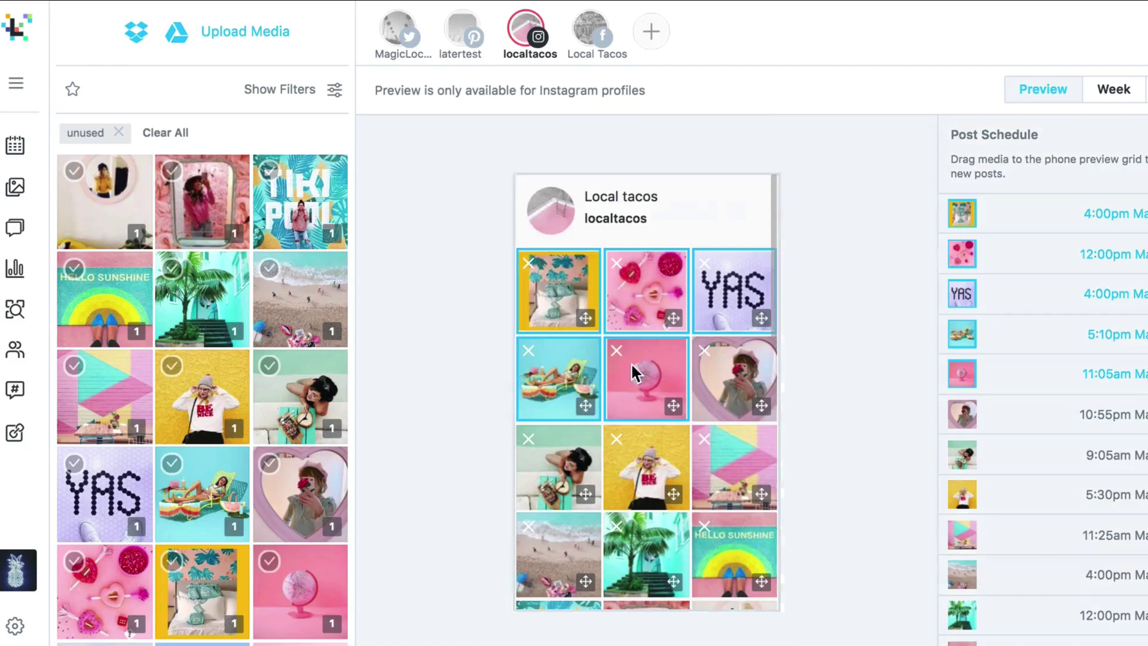
pyautogui.moveTo(732, 484)
pyautogui.mouseDown()
pyautogui.moveTo(715, 328)
pyautogui.moveTo(726, 377)
pyautogui.mouseUp()
pyautogui.moveTo(558, 468); pyautogui.dragTo(634, 470)
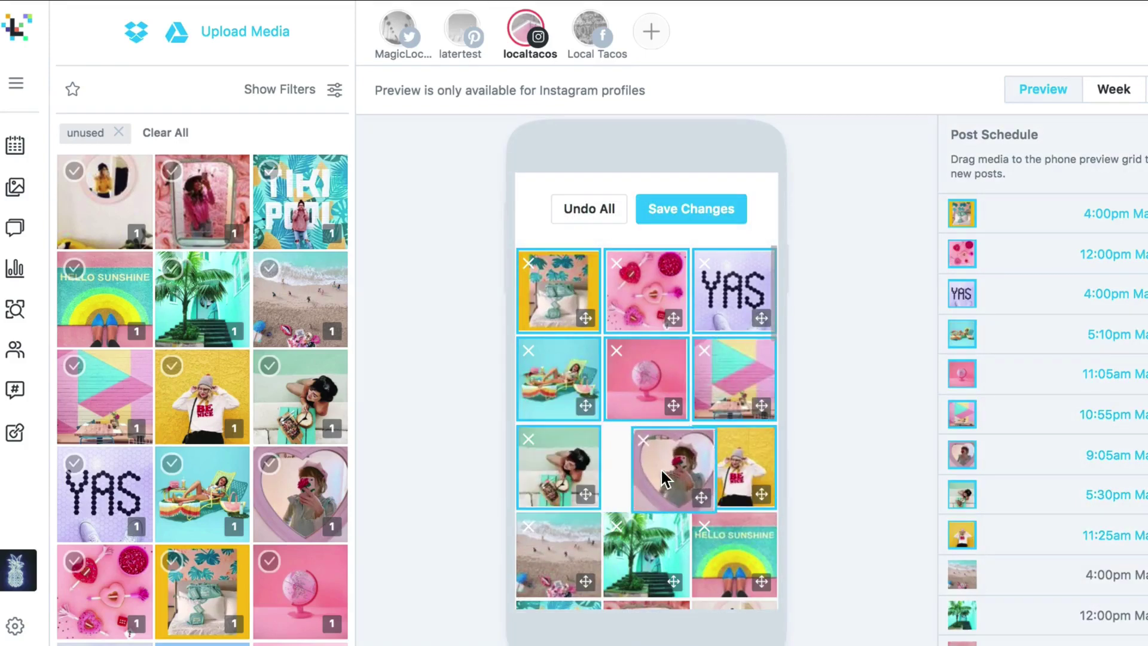
pyautogui.moveTo(547, 375); pyautogui.dragTo(642, 381)
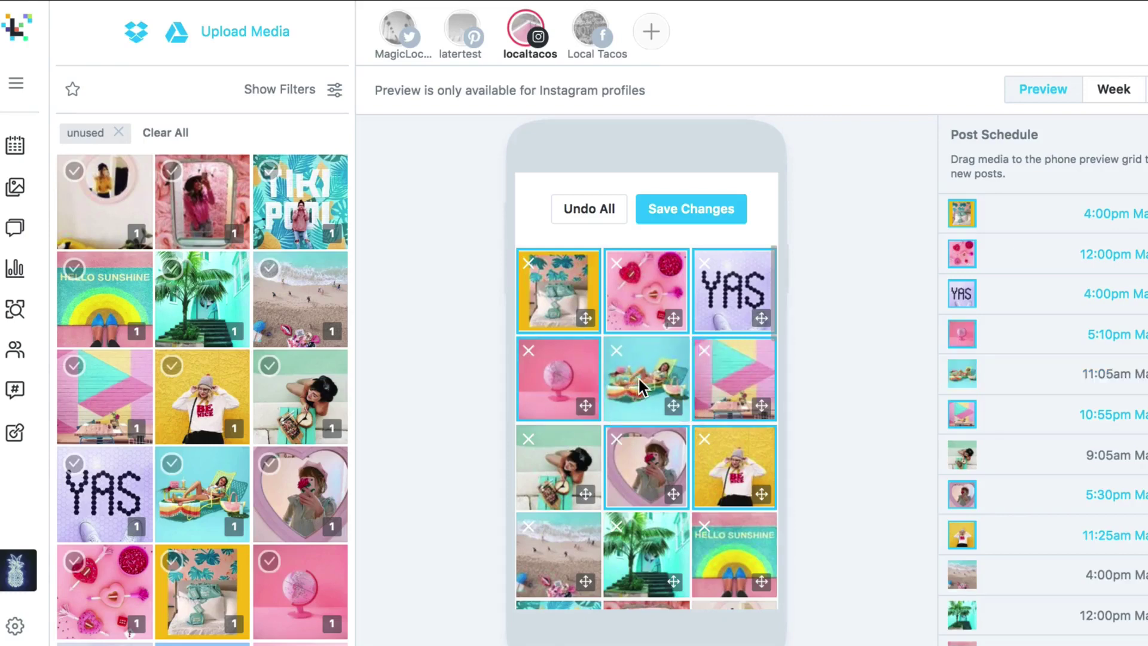
pyautogui.moveTo(708, 290); pyautogui.dragTo(717, 341)
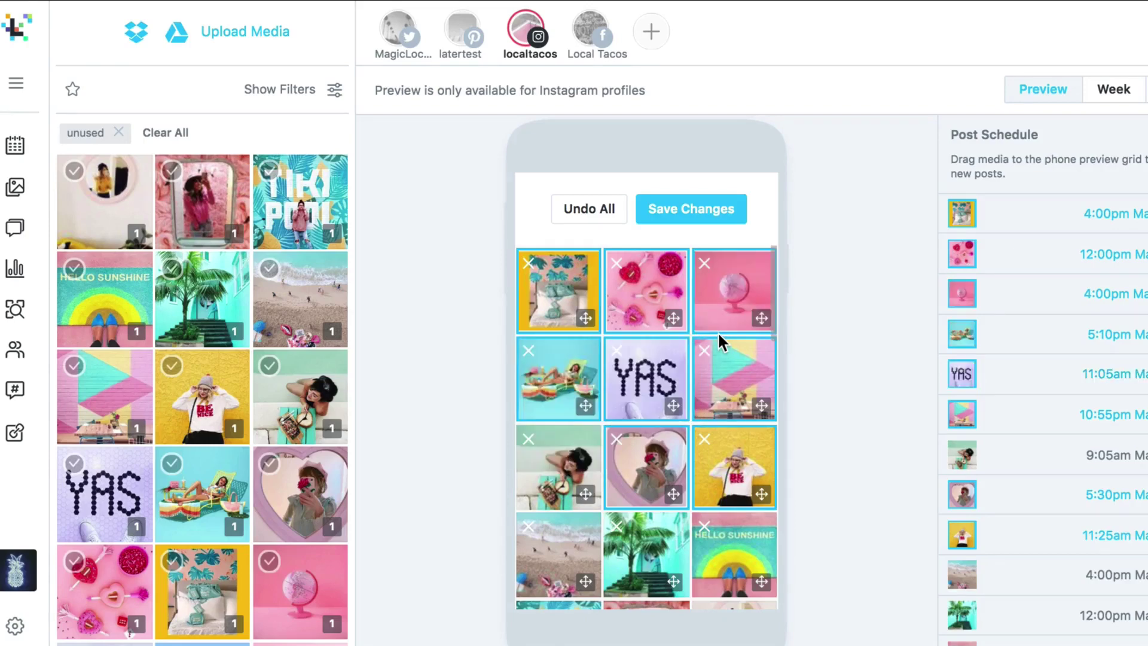
pyautogui.click(690, 209)
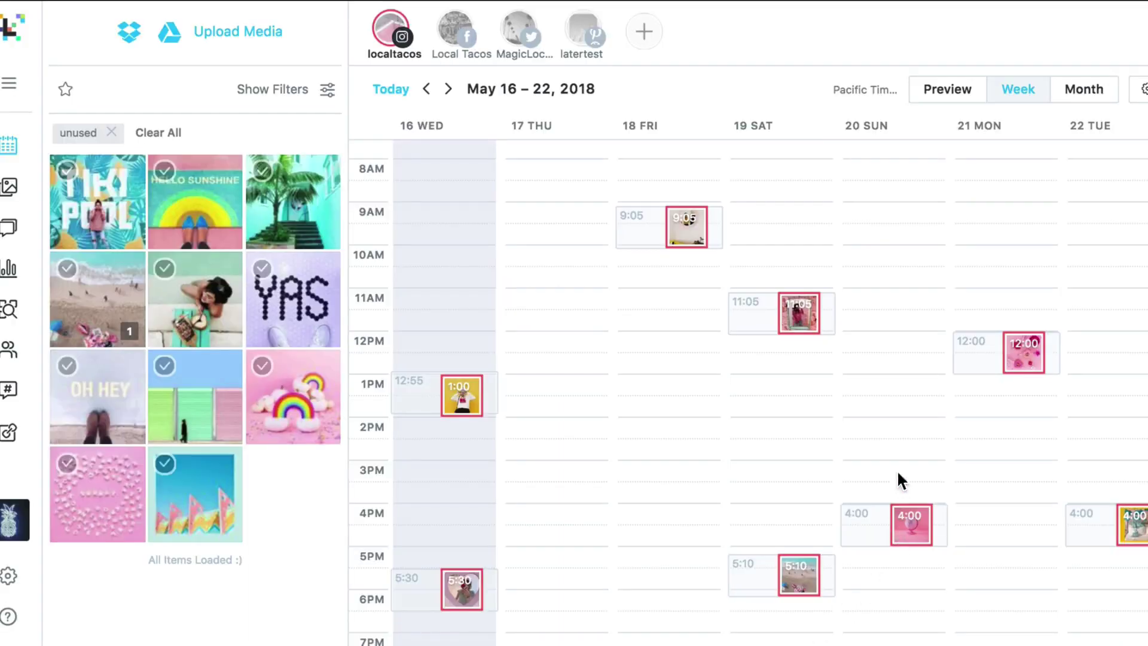
# Insert the Pink Theme saved caption into Saturday's 11:05 flamingo mirror post and save.
pyautogui.click(801, 314)
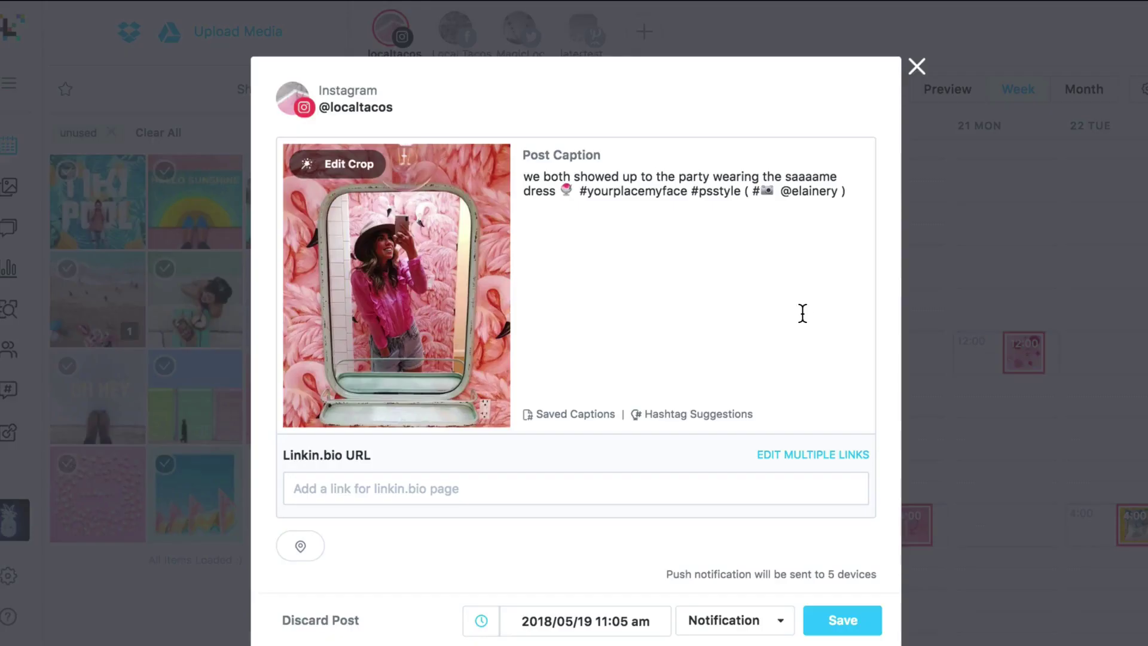
pyautogui.click(590, 419)
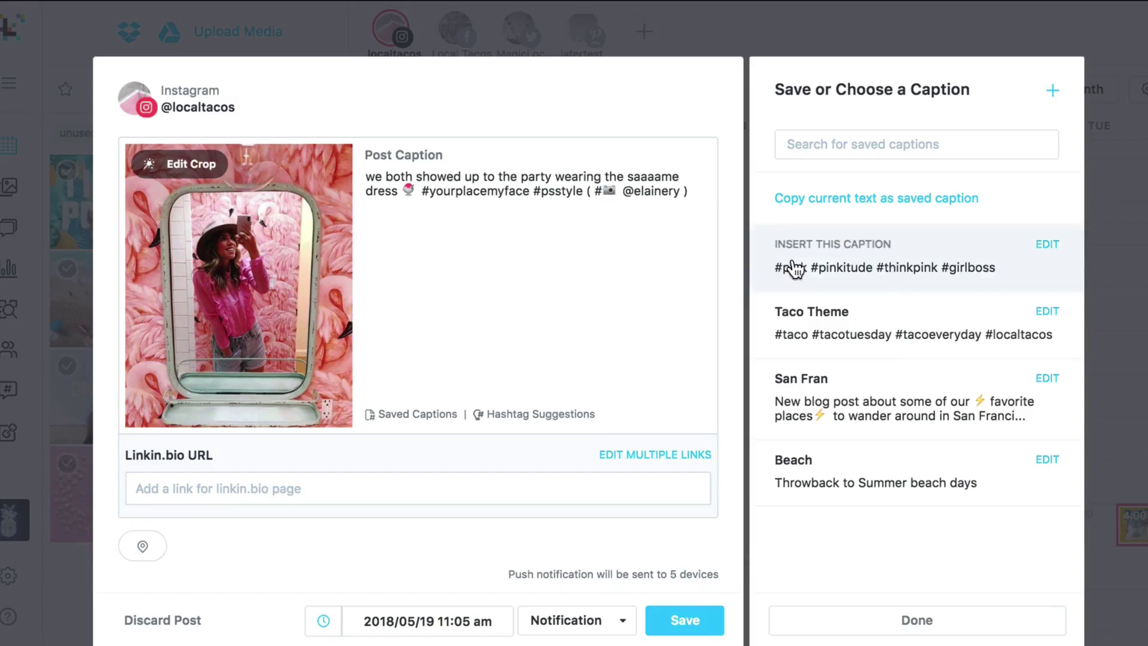
pyautogui.click(958, 274)
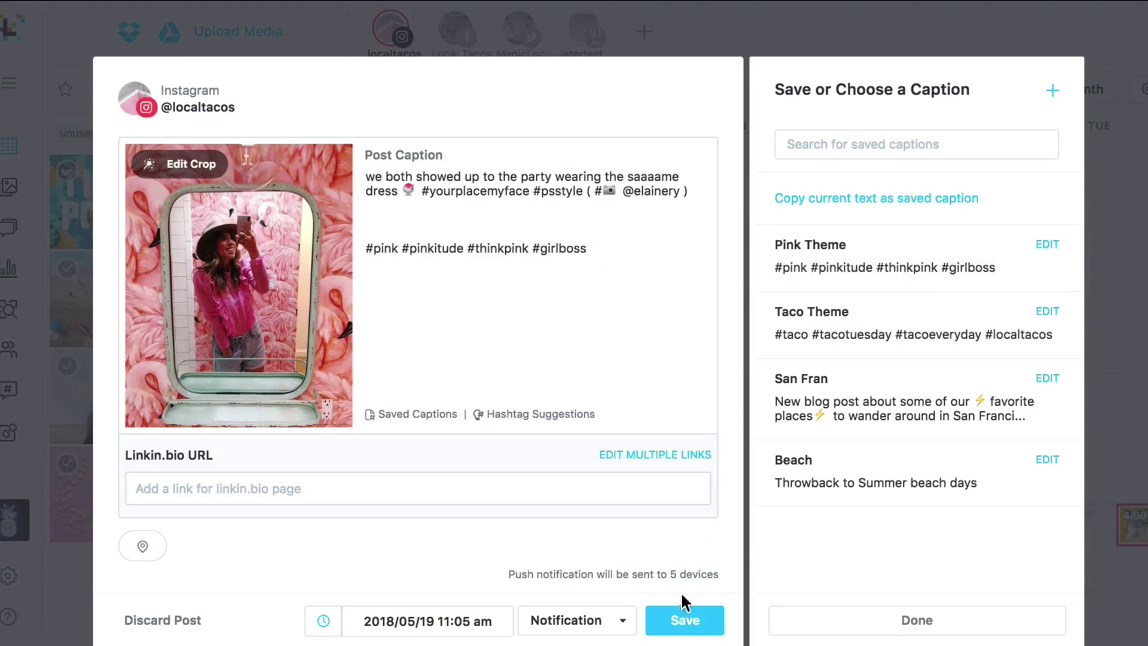
pyautogui.click(684, 620)
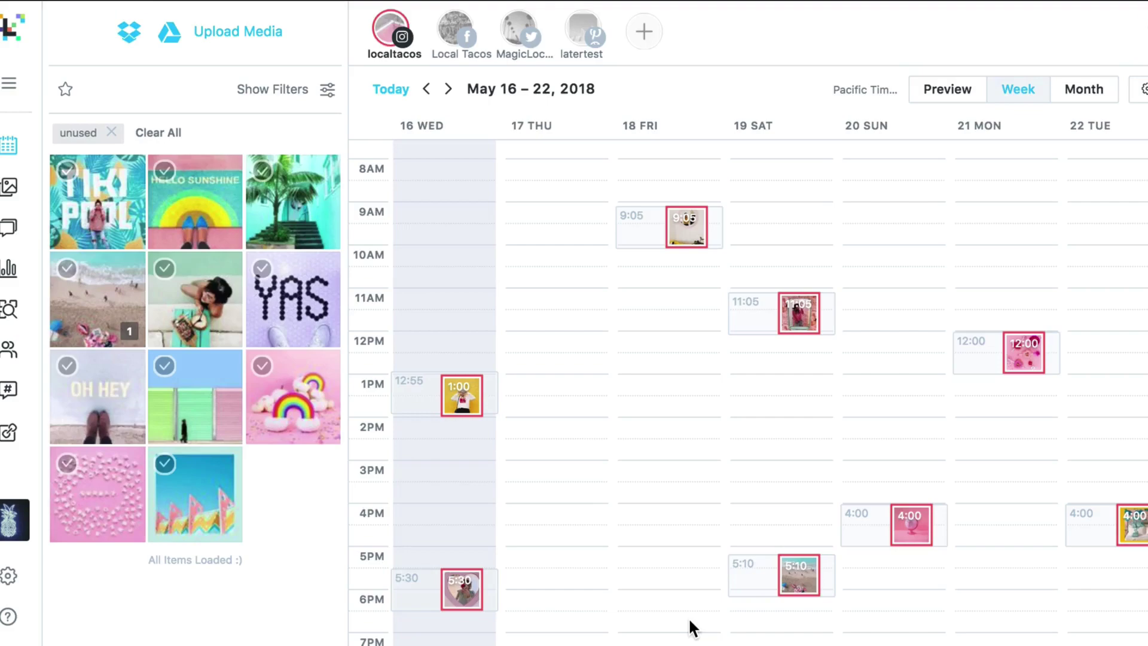
# Insert the Beach saved caption into Saturday's 5:10 beach post.
pyautogui.click(797, 576)
pyautogui.click(596, 409)
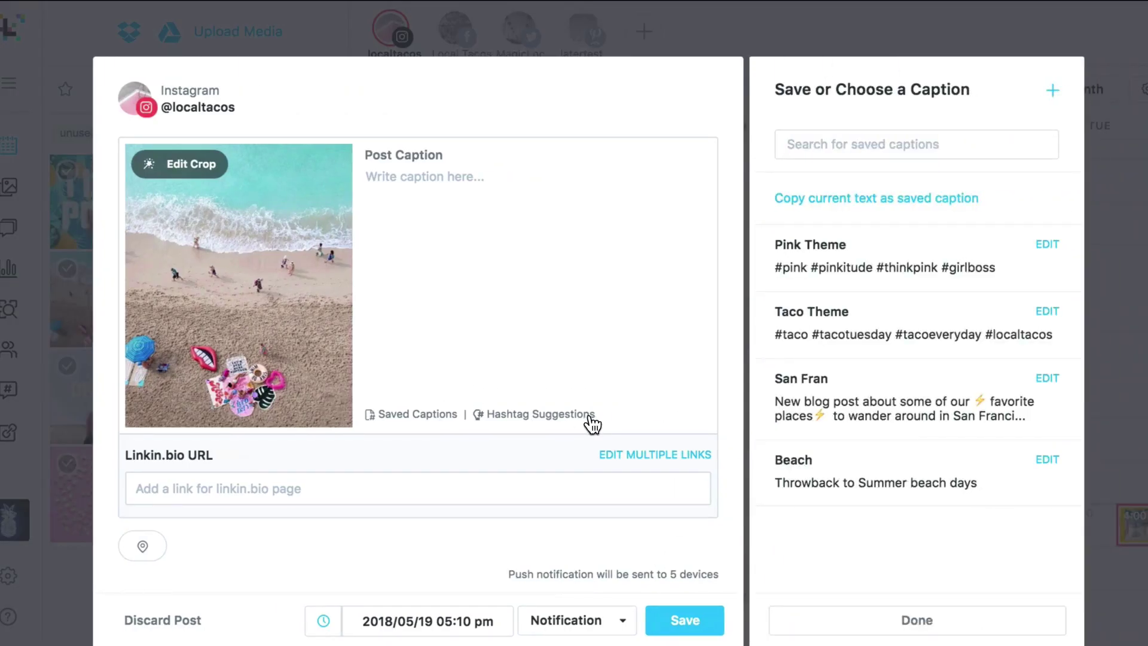
pyautogui.click(957, 485)
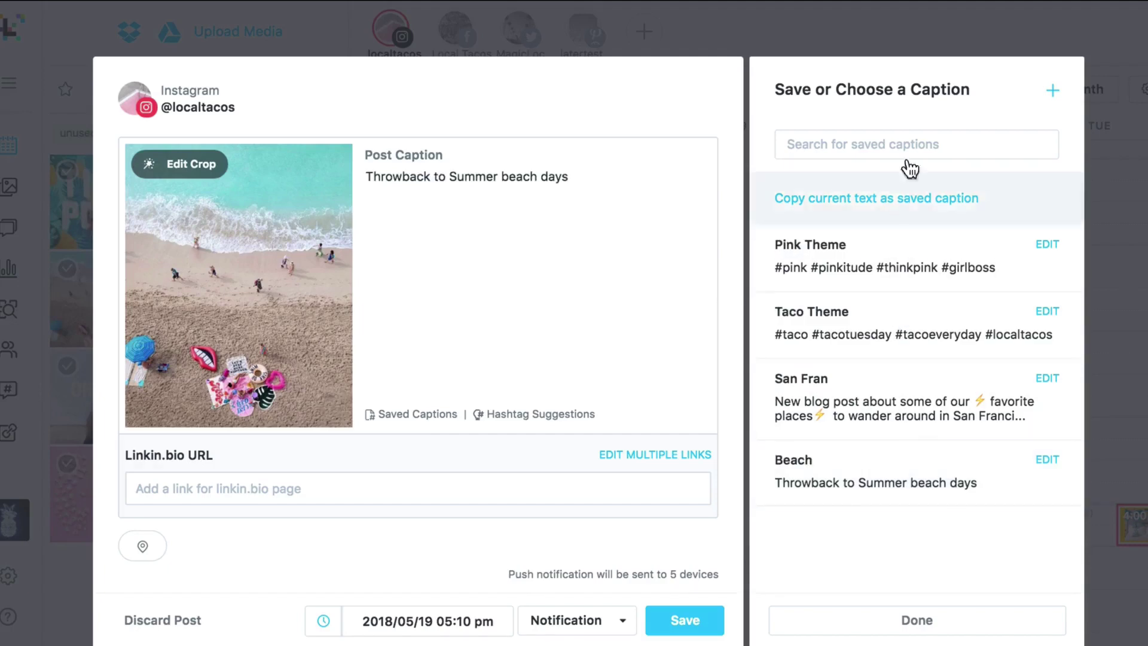
# Create a Summer Theme saved caption from pasted hashtags, add it to the post, and save.
pyautogui.click(1052, 94)
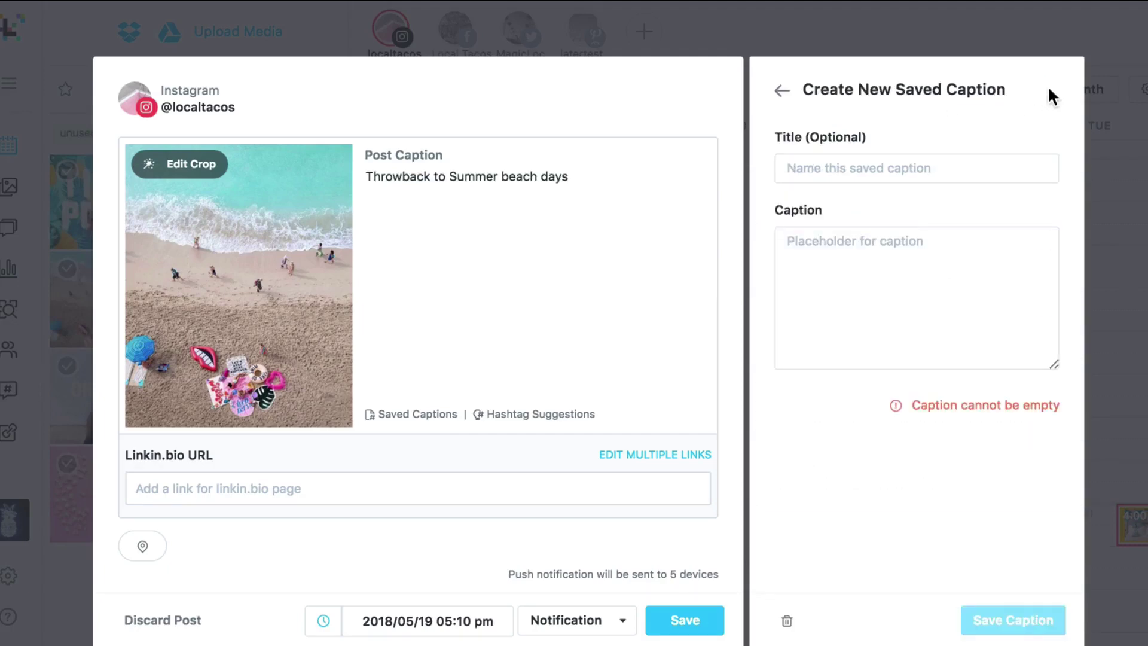
pyautogui.click(930, 161)
pyautogui.write('Summer Theme')
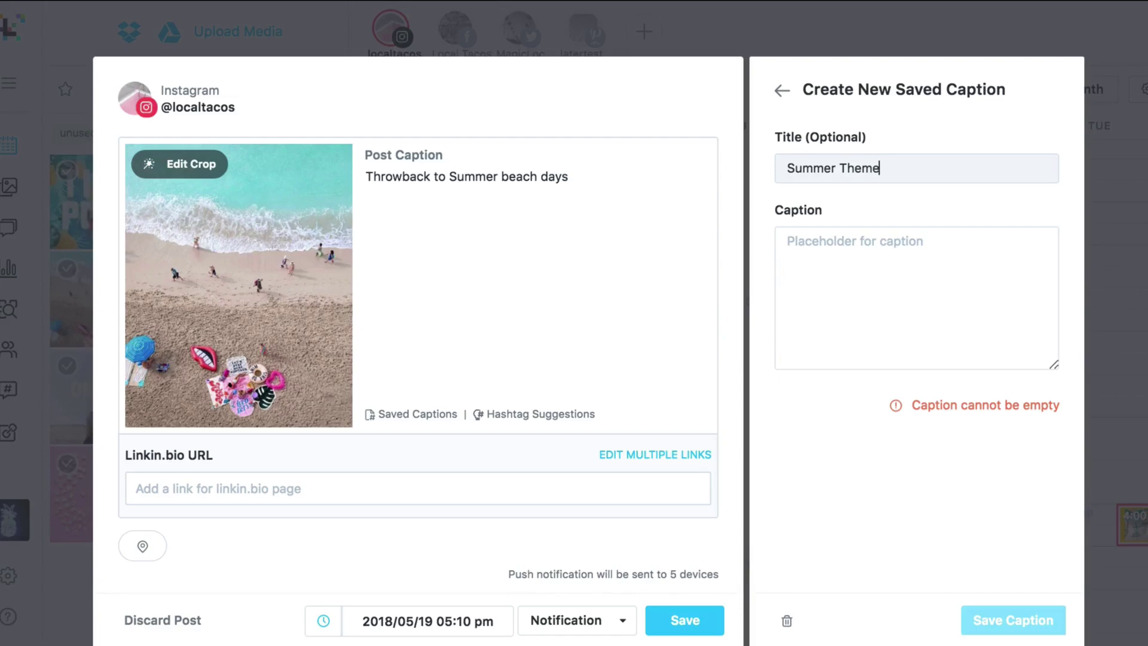
pyautogui.click(933, 234)
pyautogui.write('#summer #summernights #sunshine #happy #hip #blueskies #spring #sunny #sunnydays #beachdays')
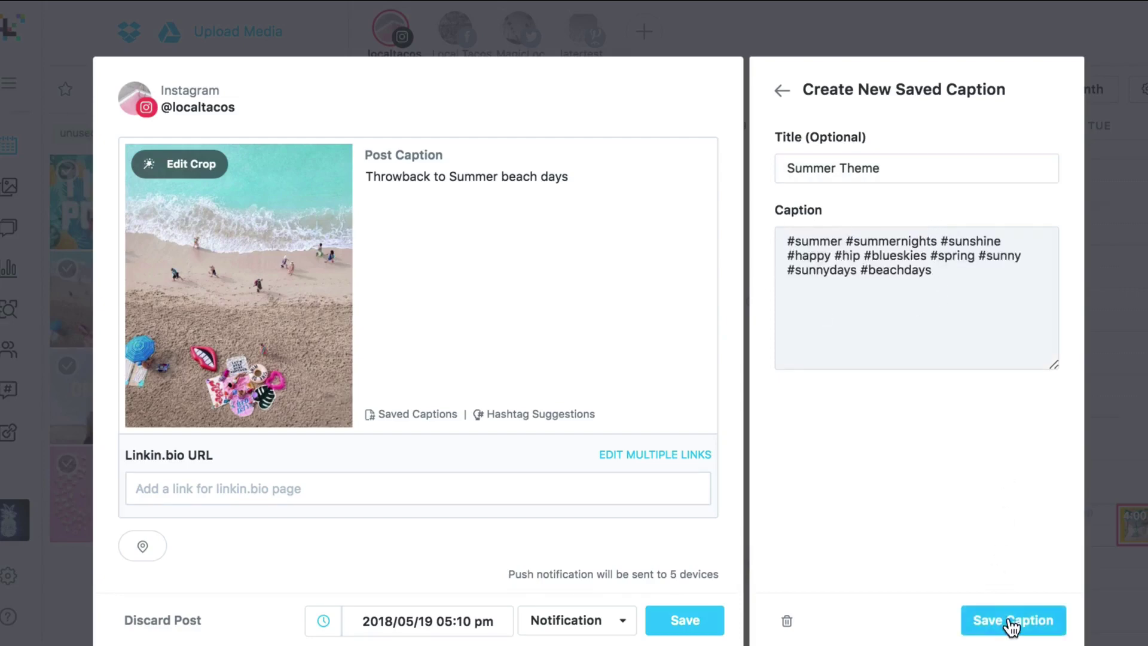
pyautogui.click(1012, 621)
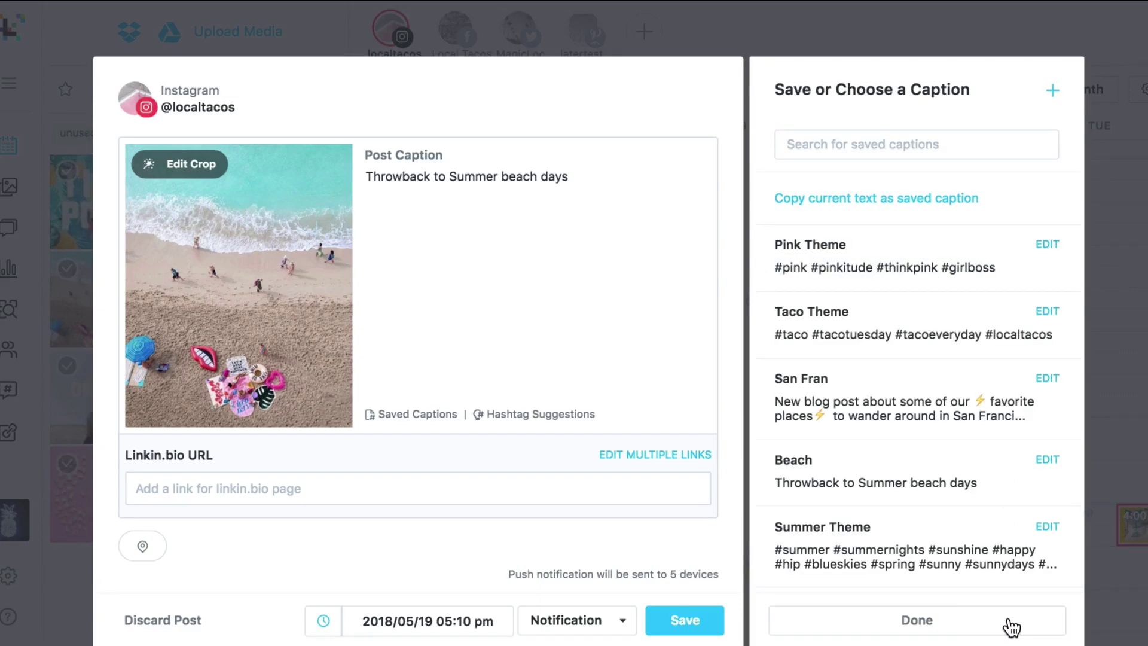
pyautogui.click(798, 549)
pyautogui.click(684, 619)
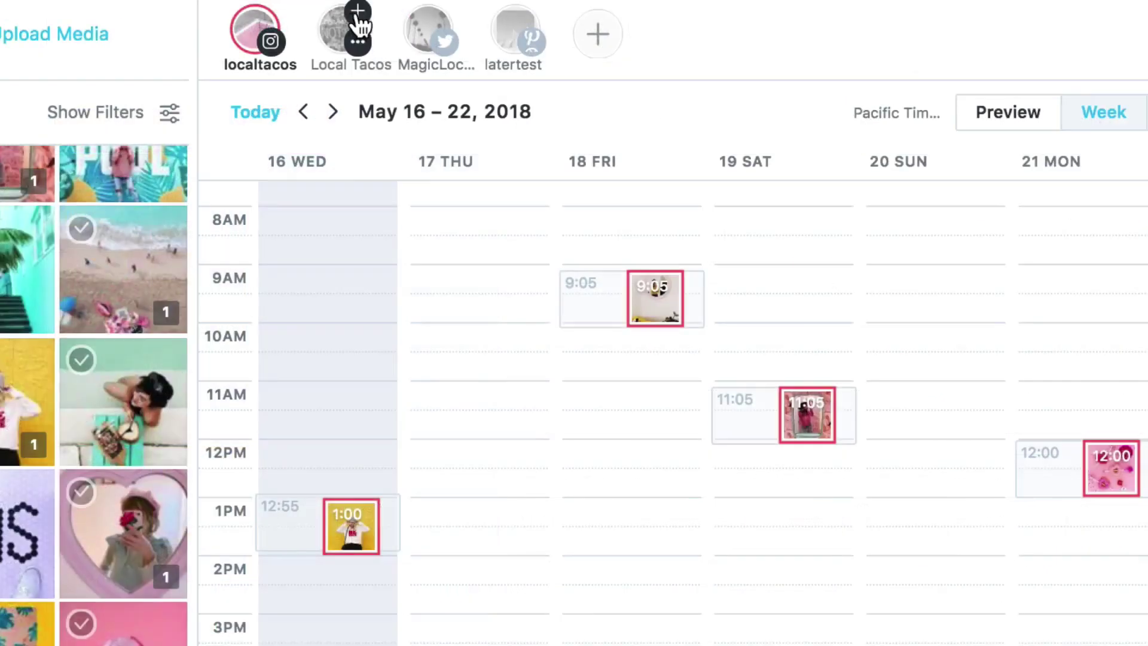
# Add the Local Tacos Facebook profile and select the HELLO SUNSHINE and pool lounger photos.
pyautogui.click(359, 27)
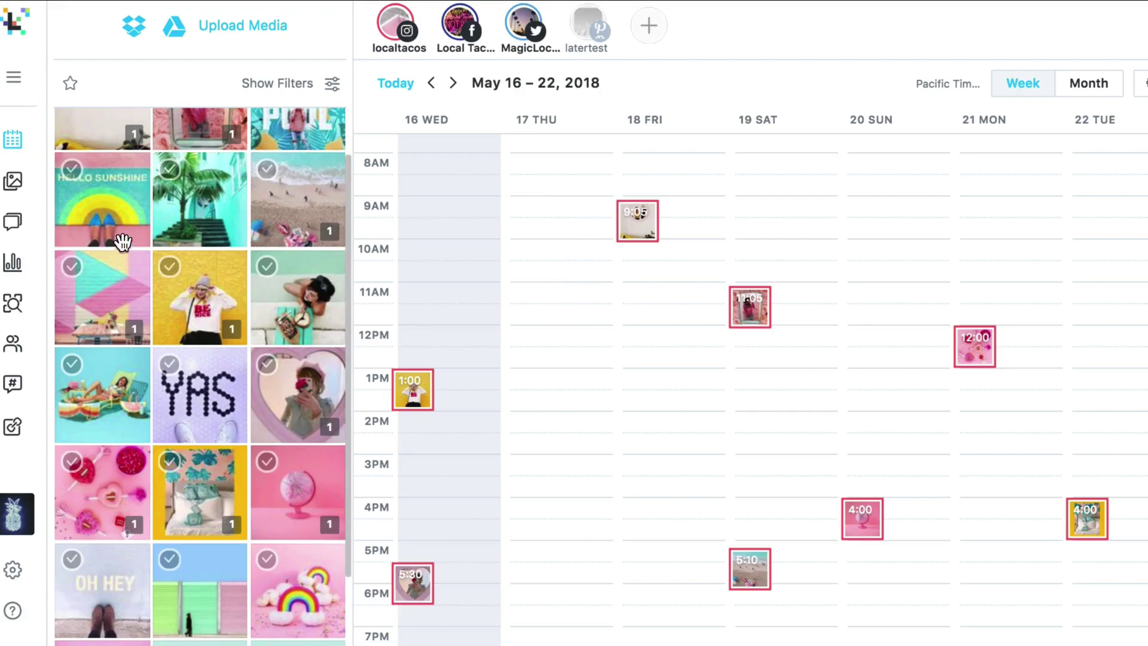
pyautogui.click(75, 171)
pyautogui.click(74, 365)
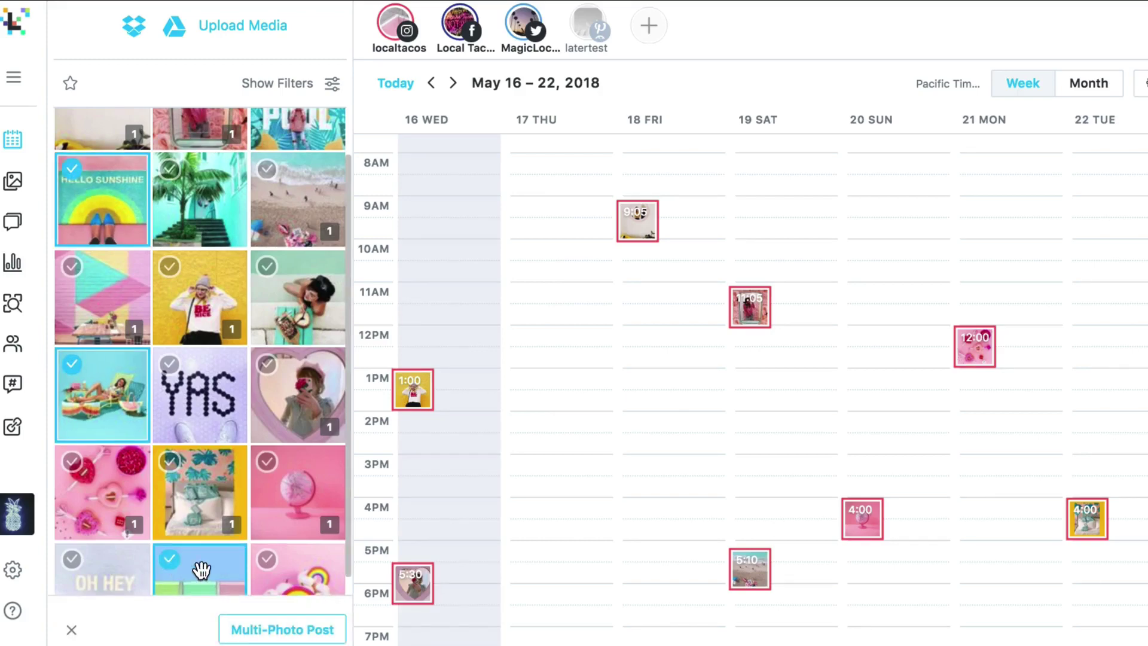
# Create three carousel posts, lounger photo first, for Friday 18 May at 2:00 pm.
pyautogui.moveTo(142, 418)
pyautogui.mouseDown()
pyautogui.moveTo(480, 445)
pyautogui.moveTo(663, 427)
pyautogui.mouseUp()
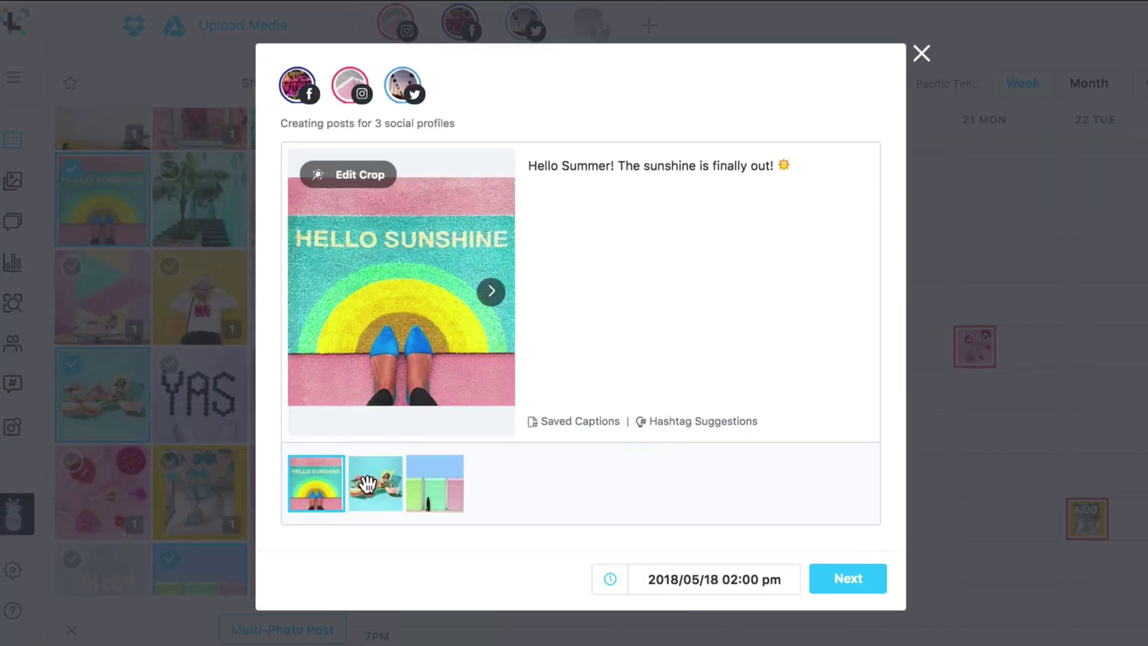
pyautogui.moveTo(332, 485); pyautogui.dragTo(293, 486)
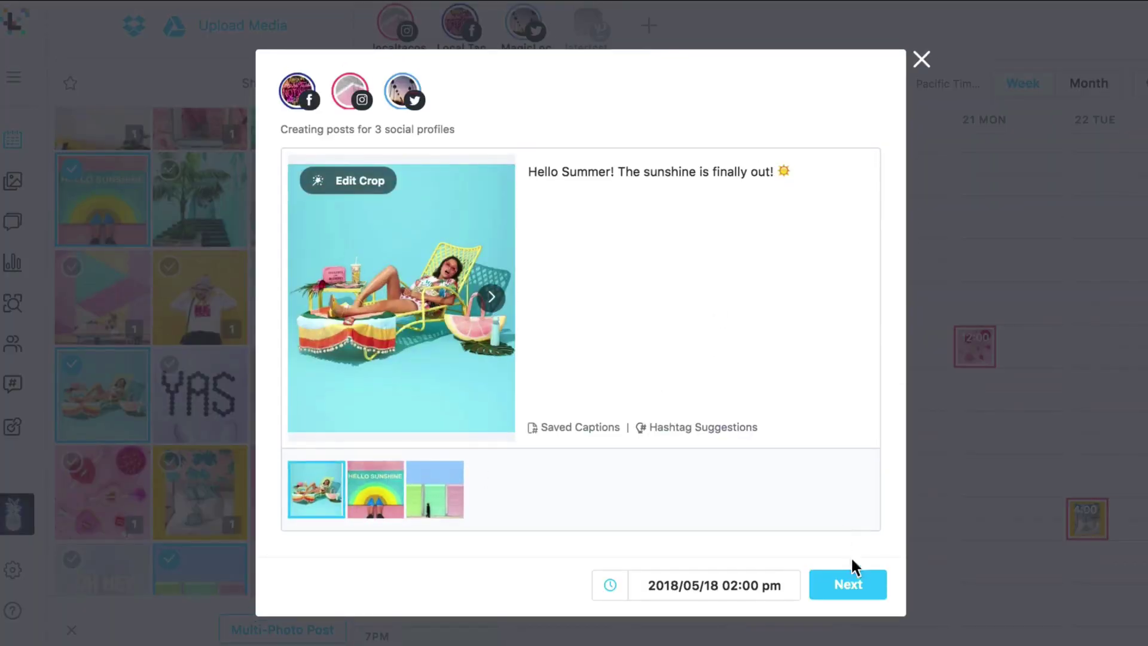
pyautogui.click(857, 585)
pyautogui.scroll(-3, 741, 324)
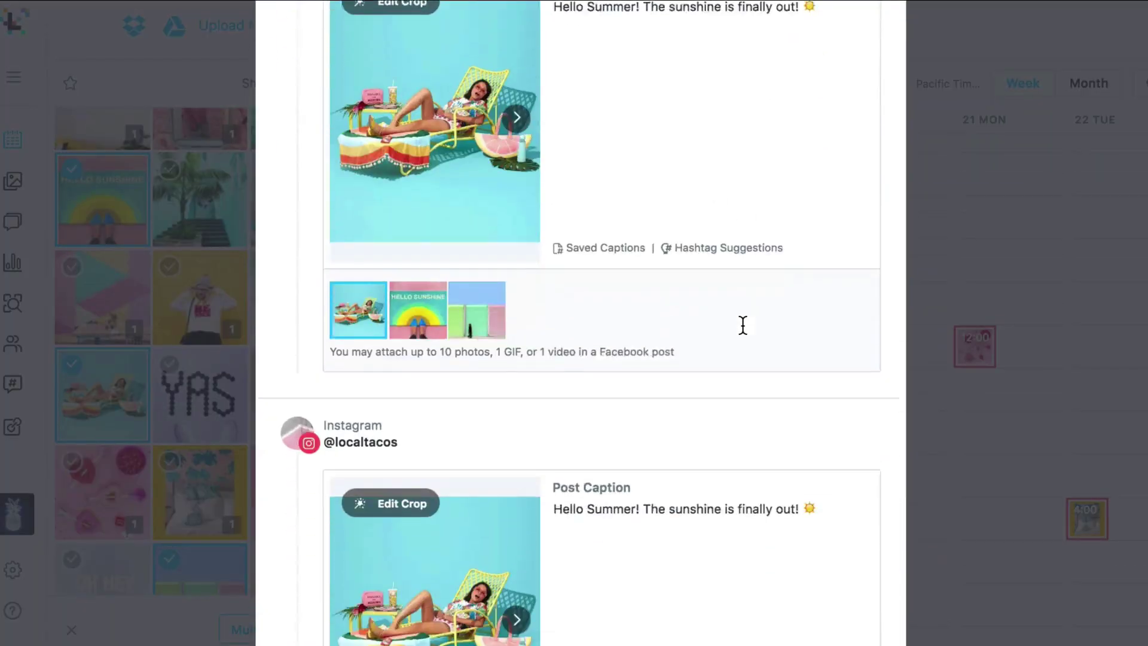
pyautogui.scroll(-3, 741, 325)
pyautogui.scroll(-3, 741, 325)
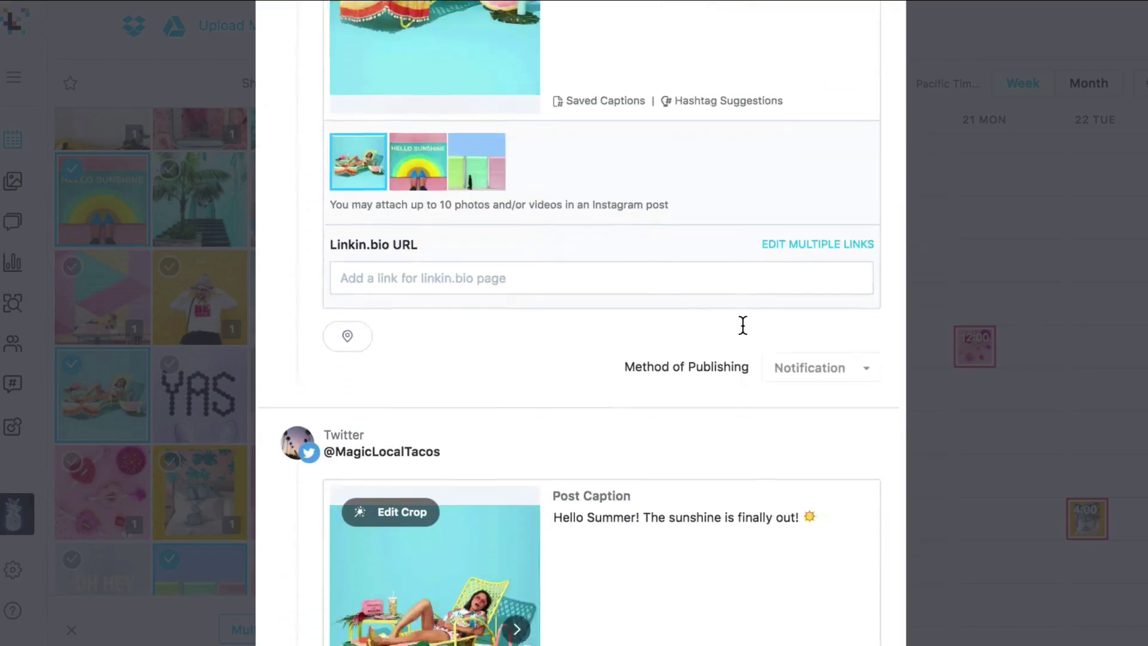
pyautogui.scroll(-3, 741, 325)
pyautogui.scroll(-3, 741, 325)
pyautogui.scroll(-2, 741, 325)
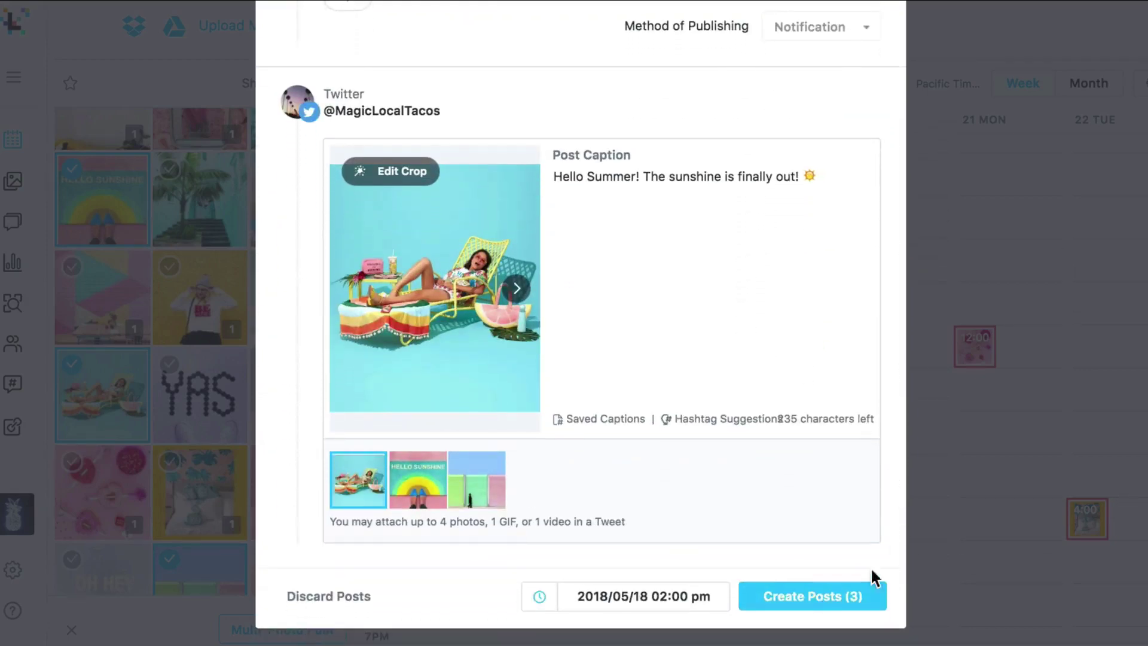
pyautogui.click(790, 596)
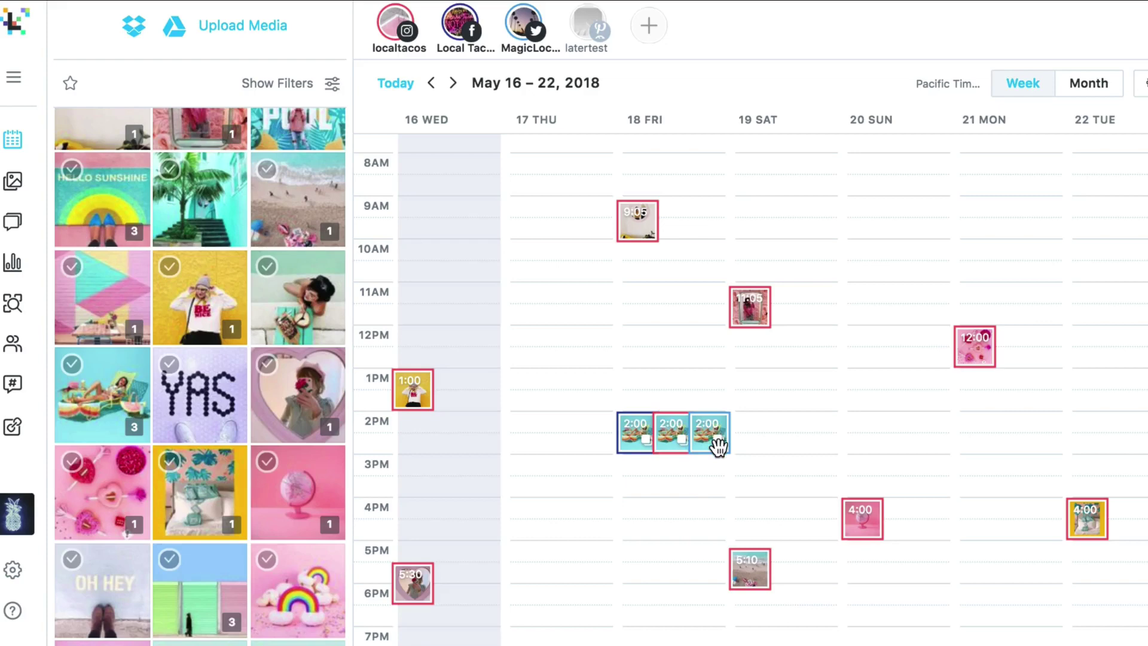